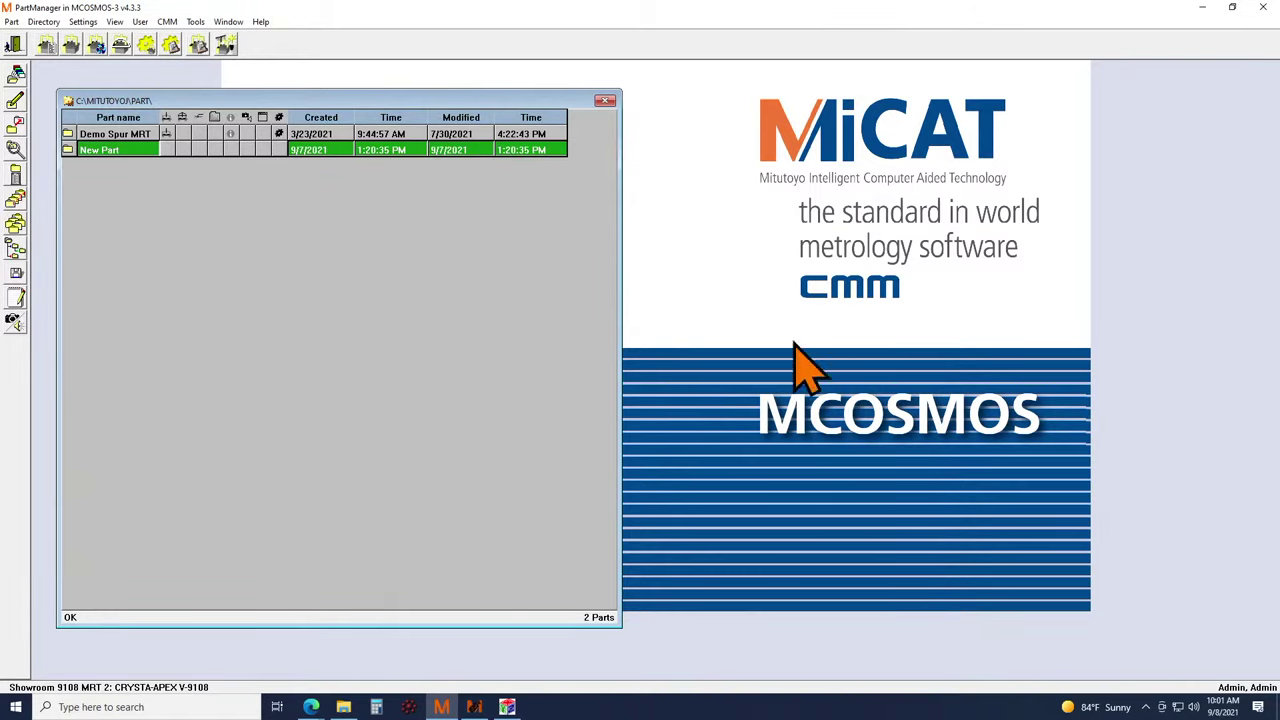
- Preview the worm, bevel, hypoid and cylindrical gear types for New Part and leave the gear type selection without creating a gear
left_click(110, 135)
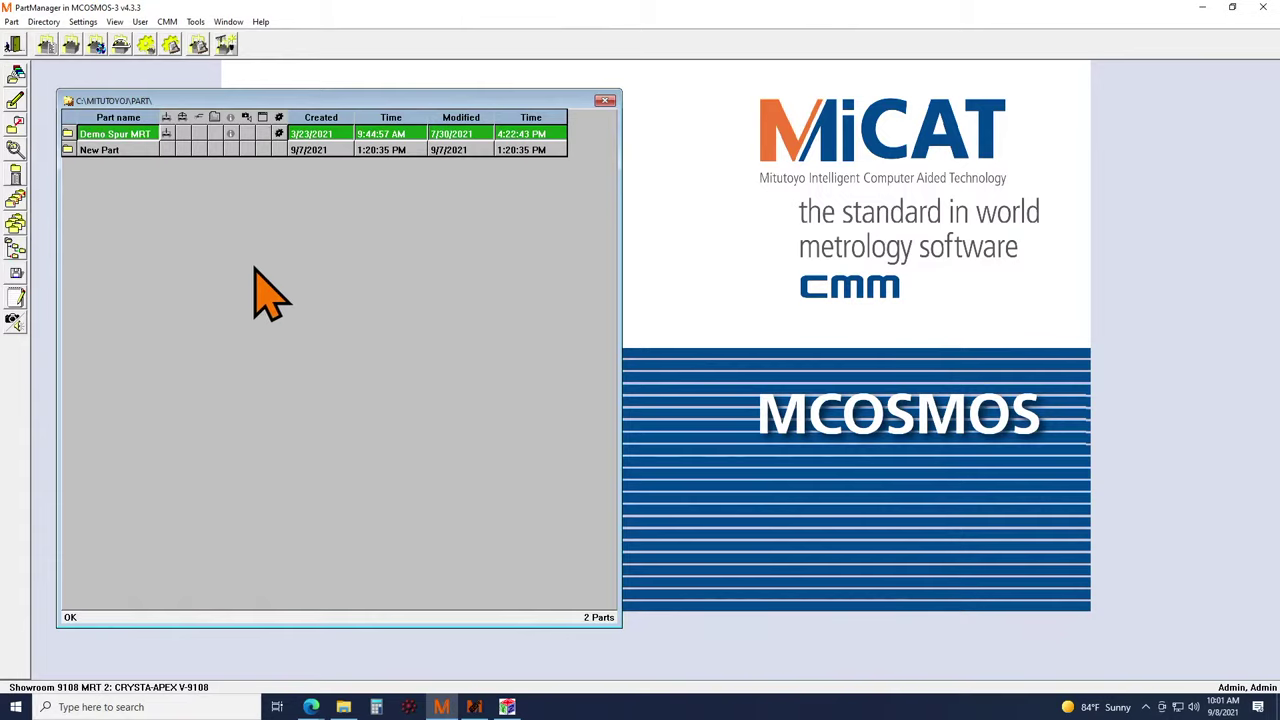
left_click(118, 150)
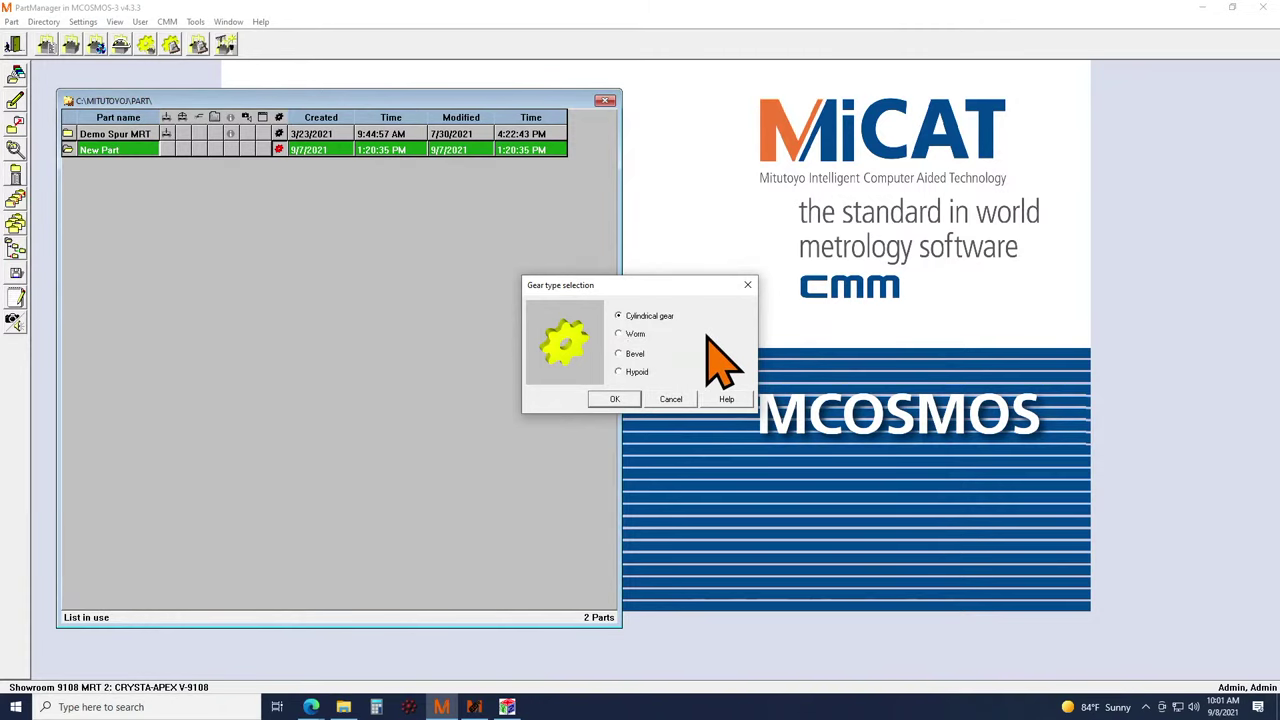
left_click(633, 336)
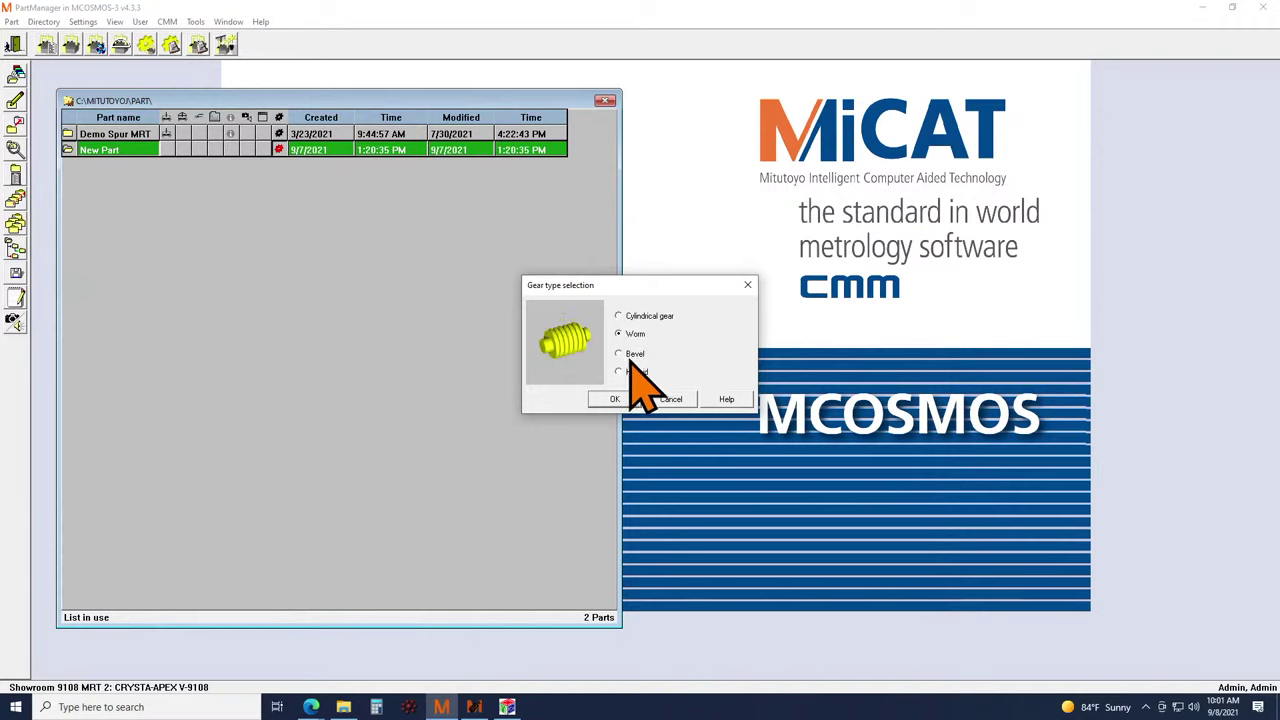
left_click(634, 356)
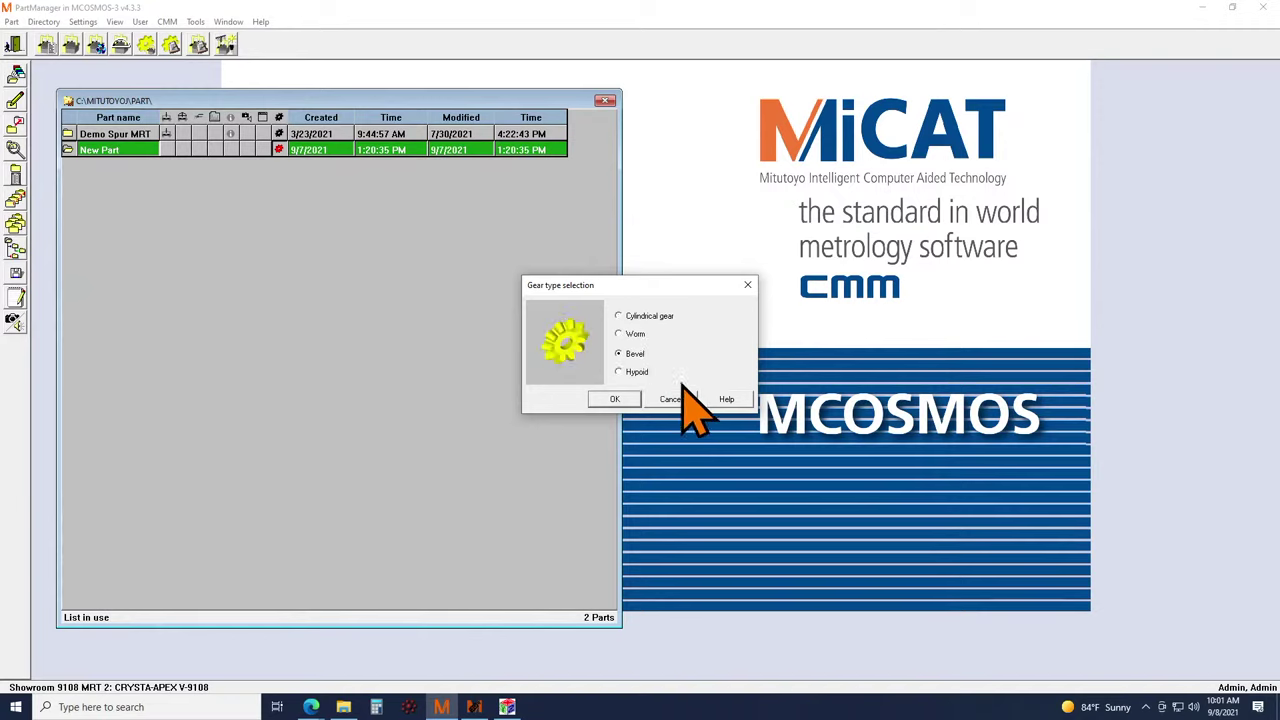
left_click(638, 374)
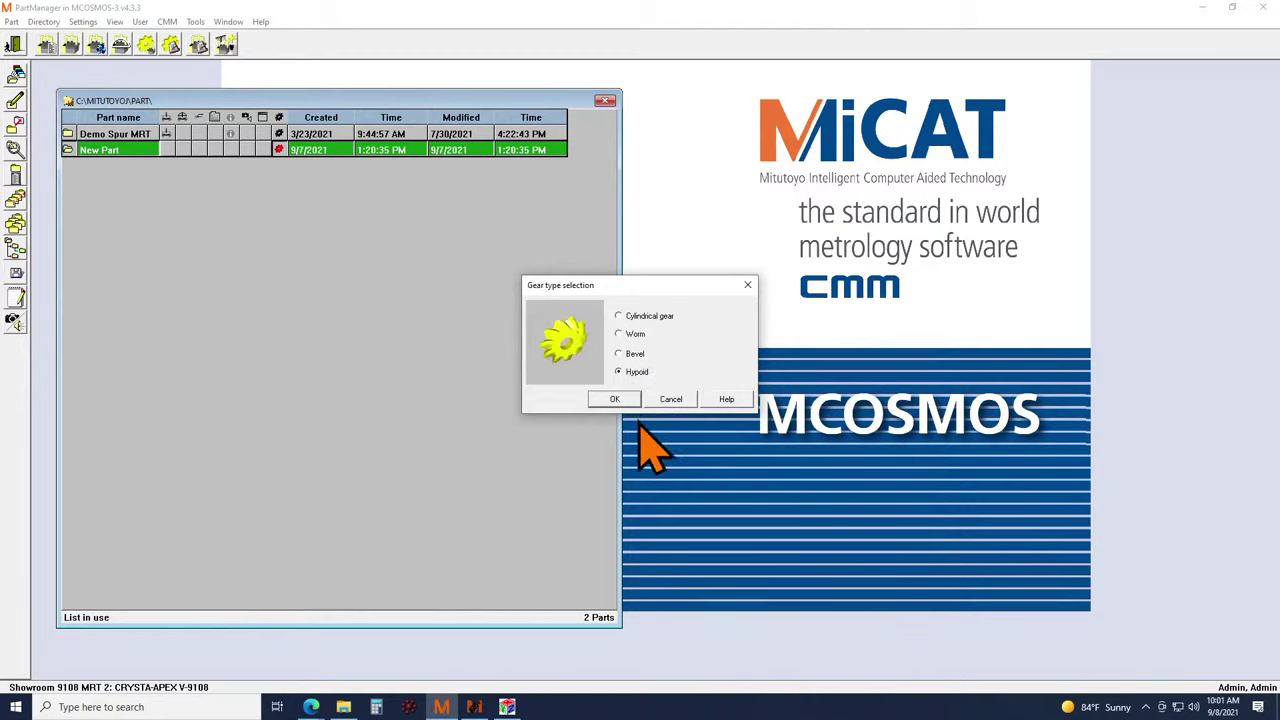
left_click(648, 316)
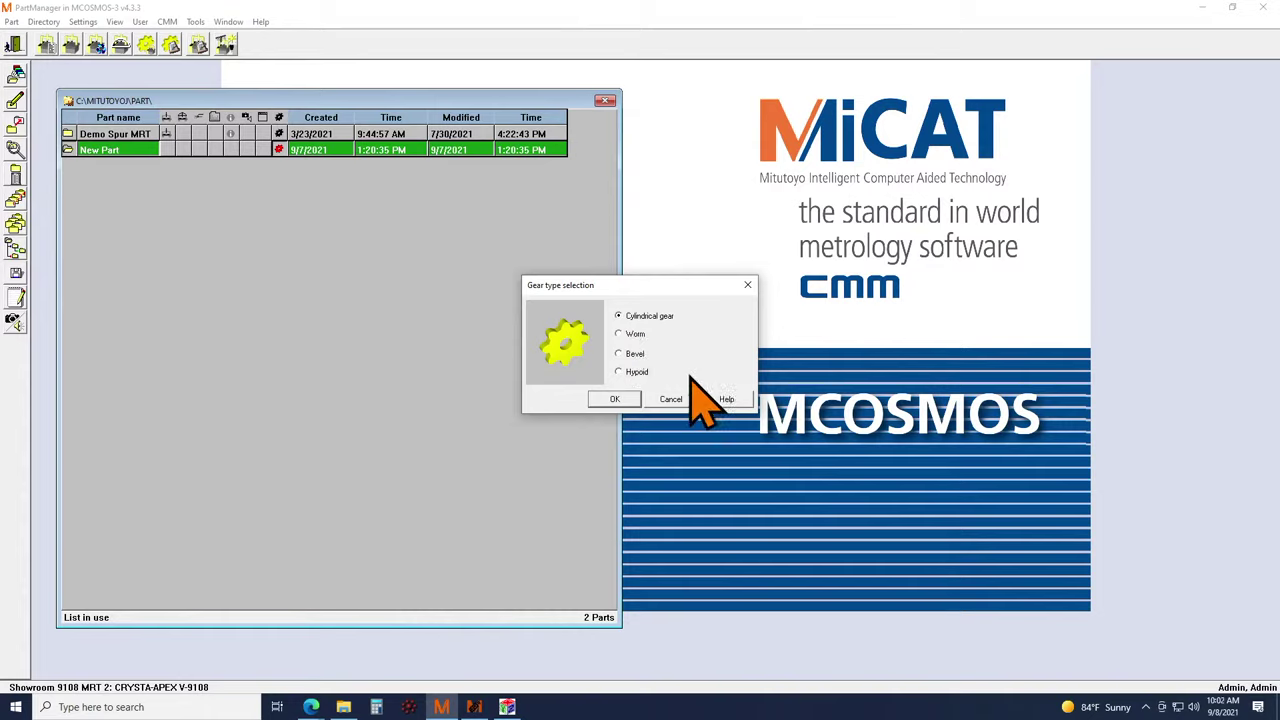
left_click(668, 399)
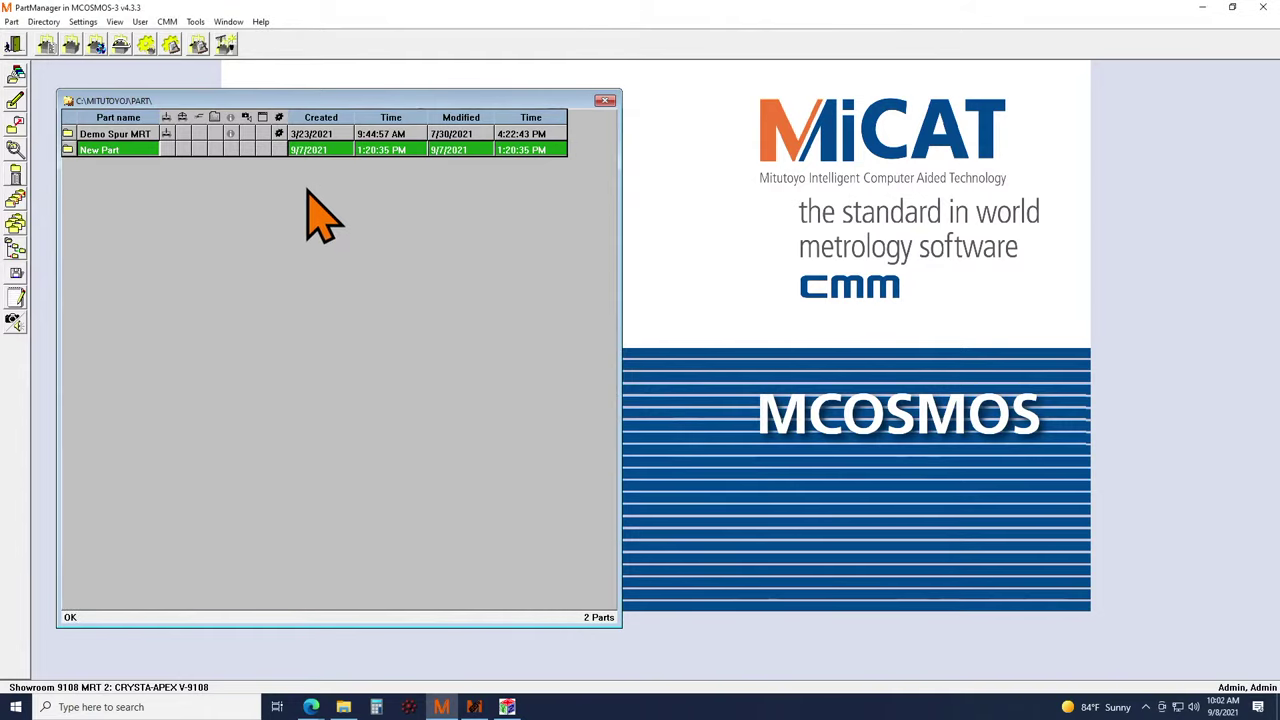
- Open the Demo Spur MRT gear program and review its nominal gear geometry, including the optional tip and root relief settings, without saving changes
left_click(283, 135)
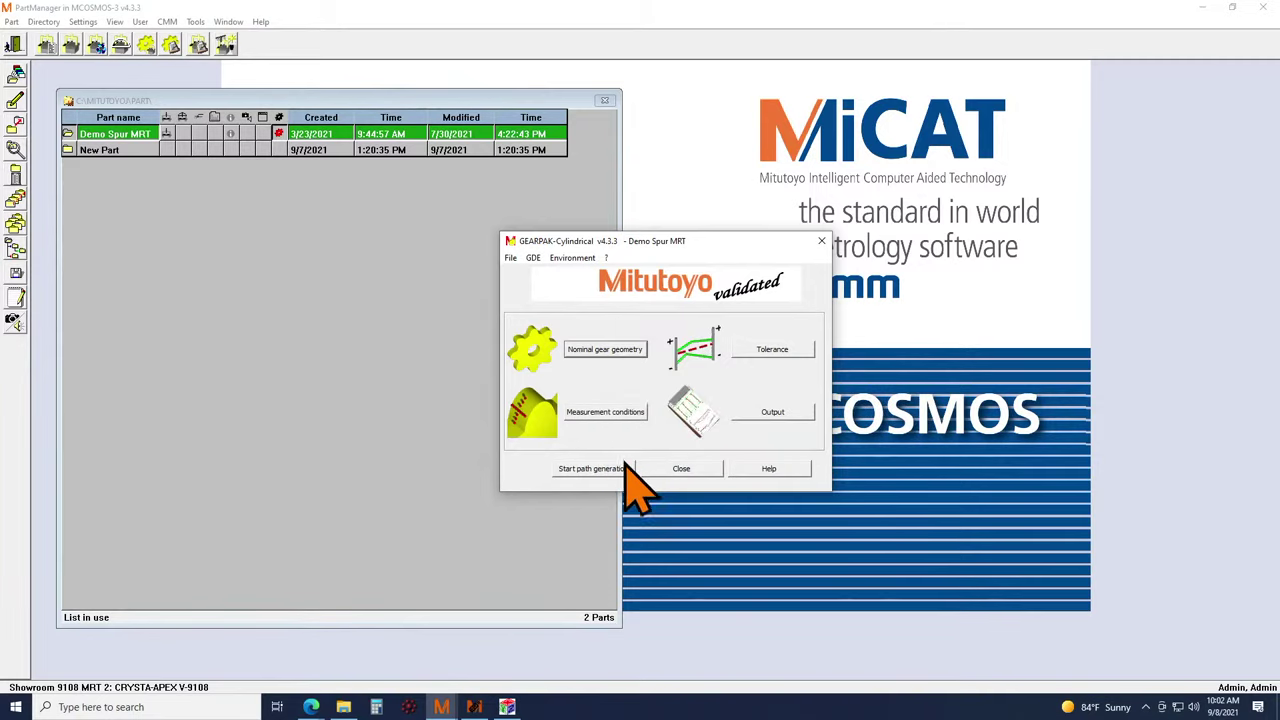
left_click(604, 354)
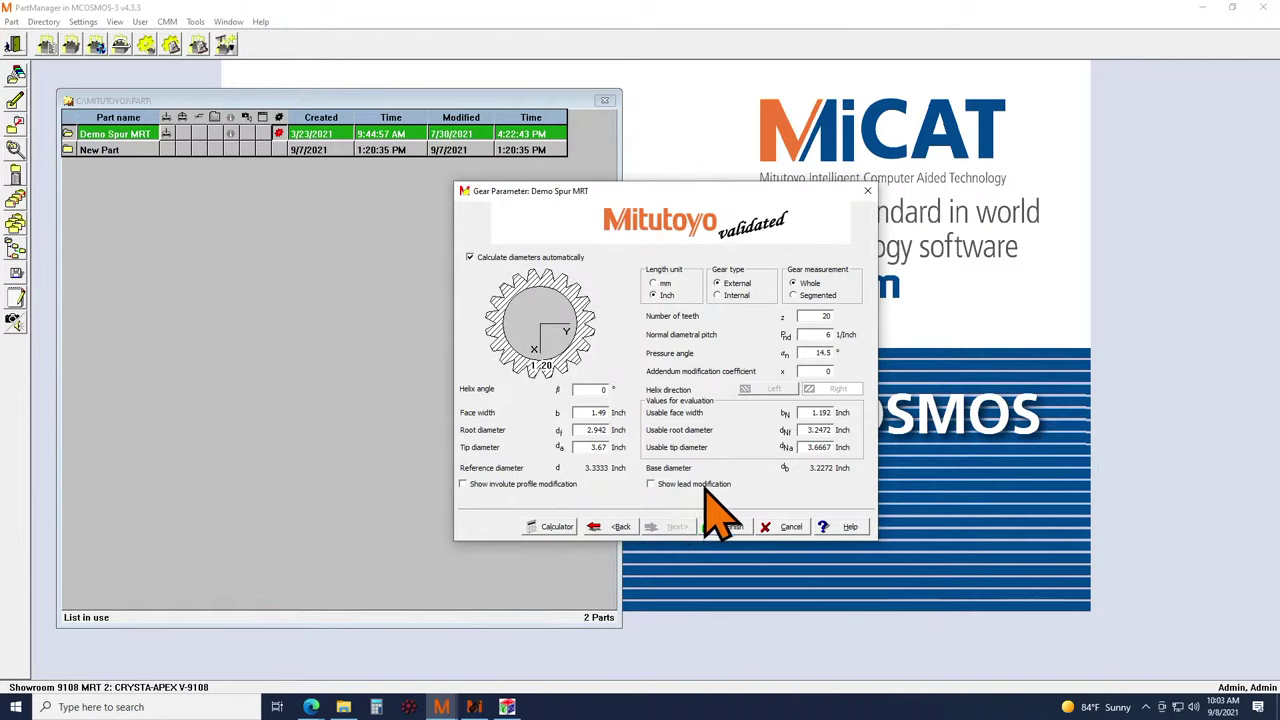
left_click(546, 484)
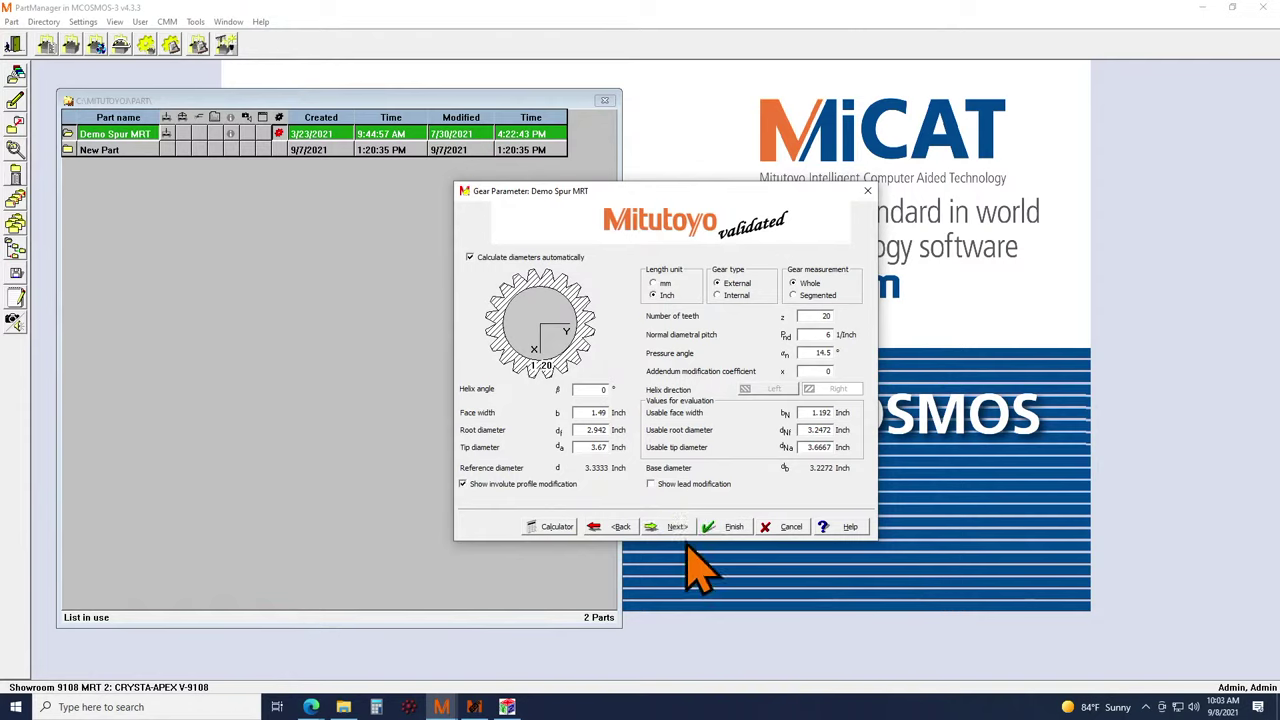
left_click(677, 527)
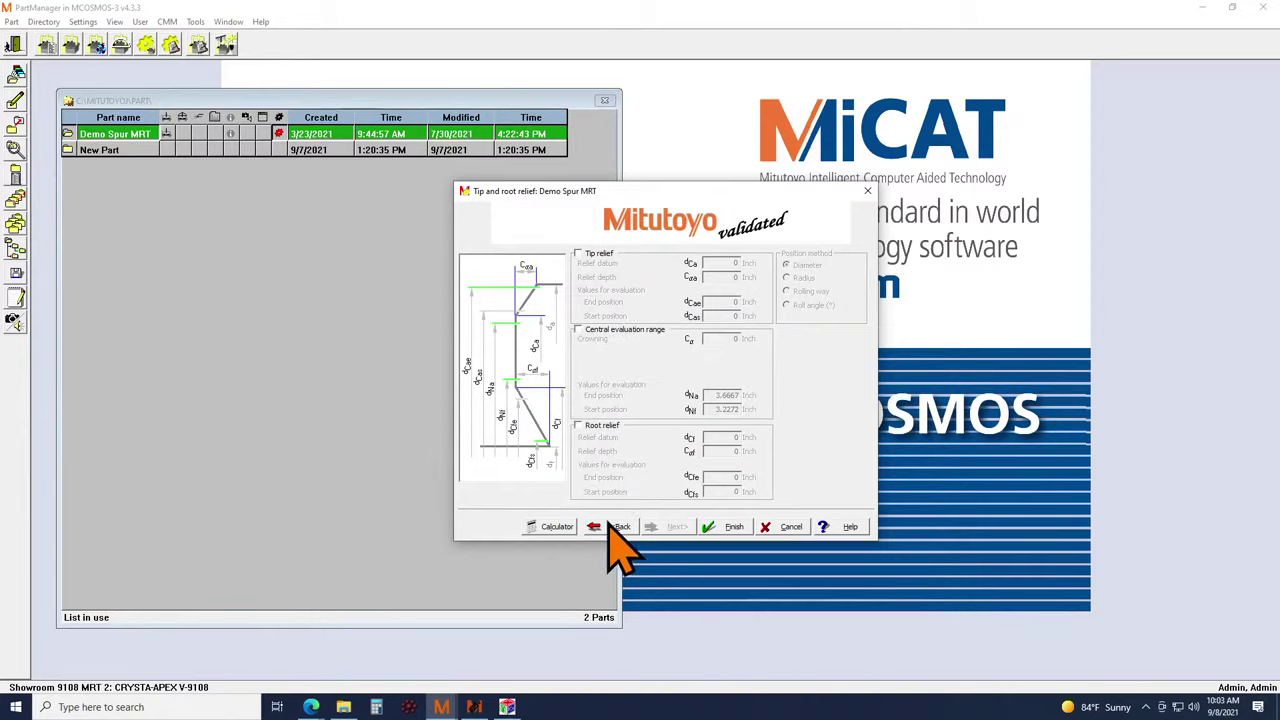
mouse_move(597, 437)
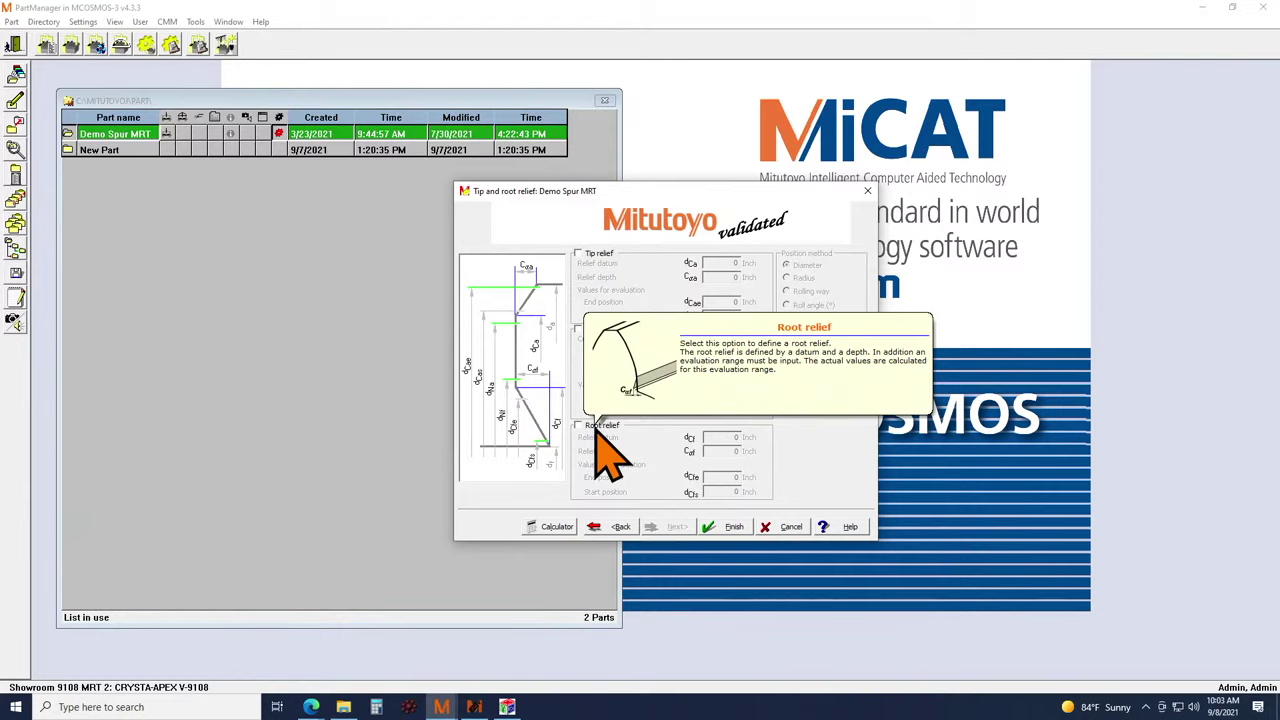
left_click(615, 526)
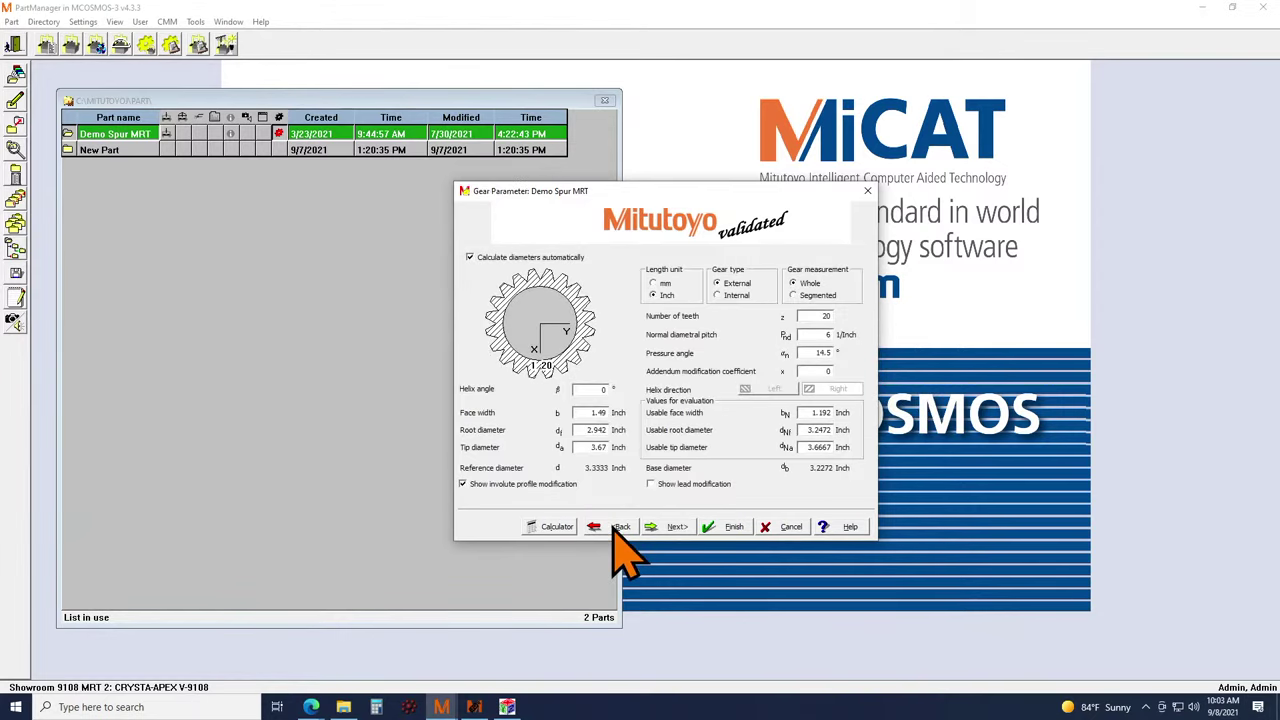
mouse_move(592, 410)
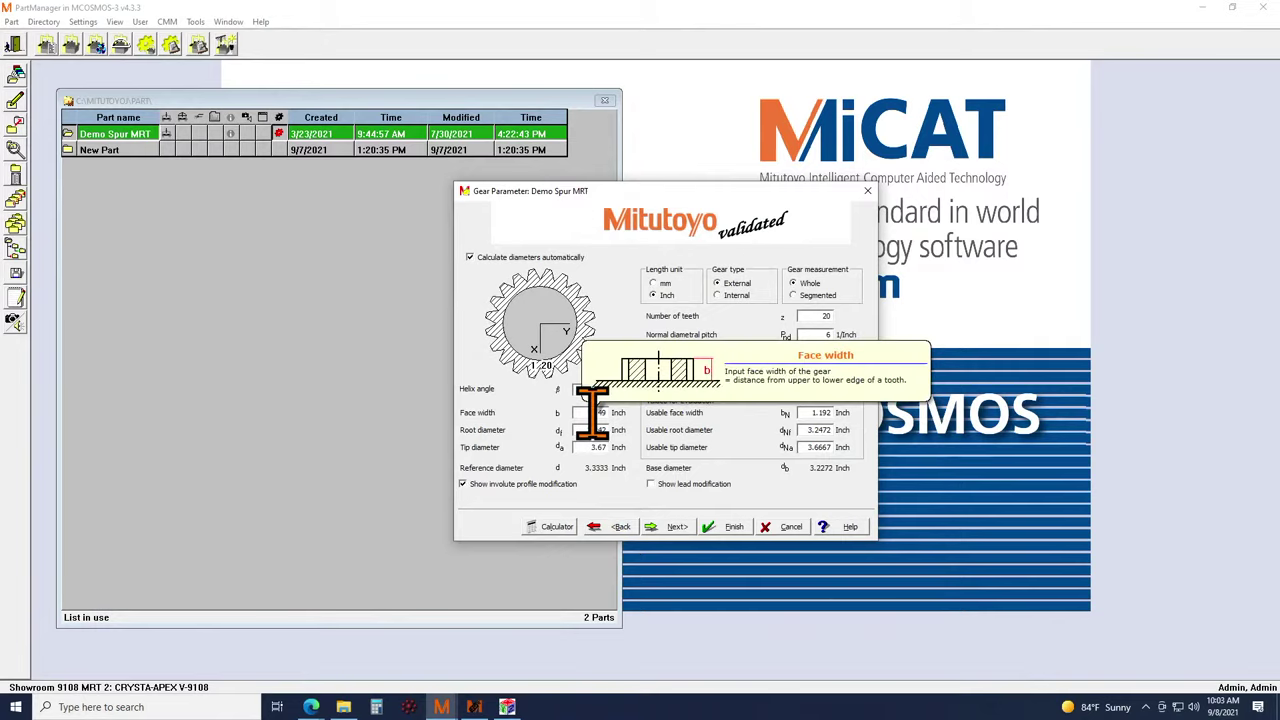
left_click(566, 483)
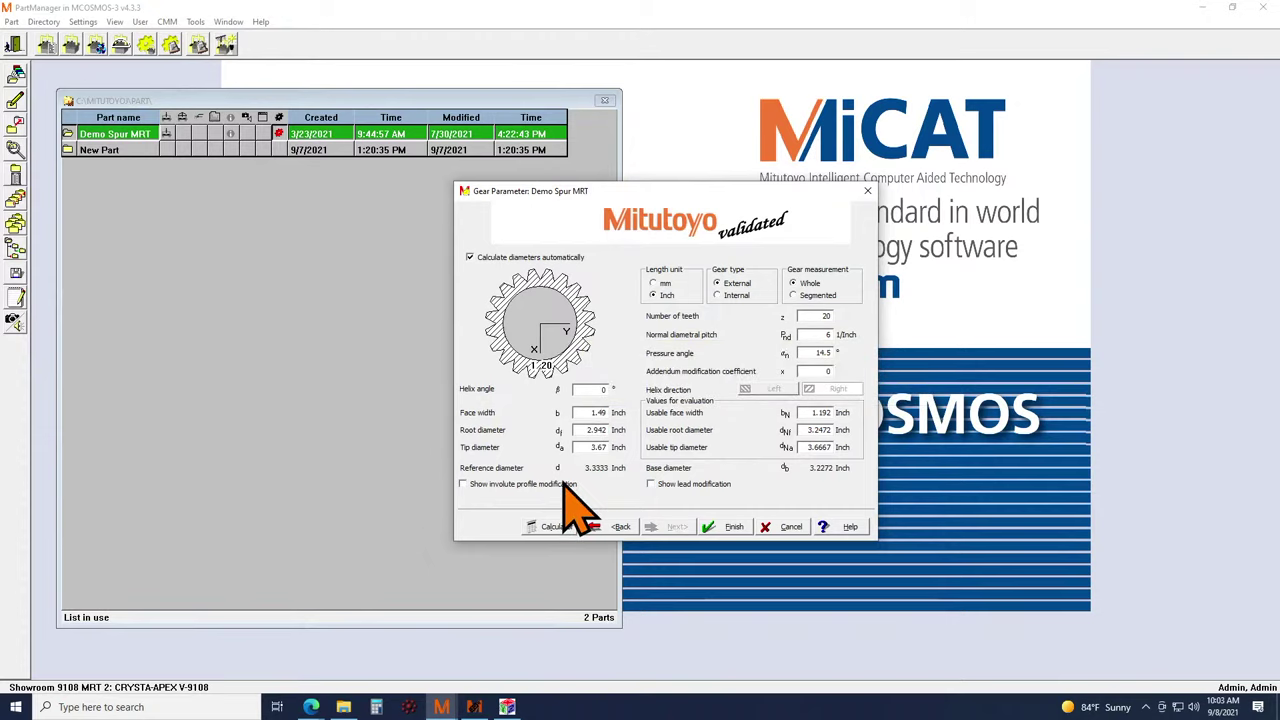
left_click(785, 528)
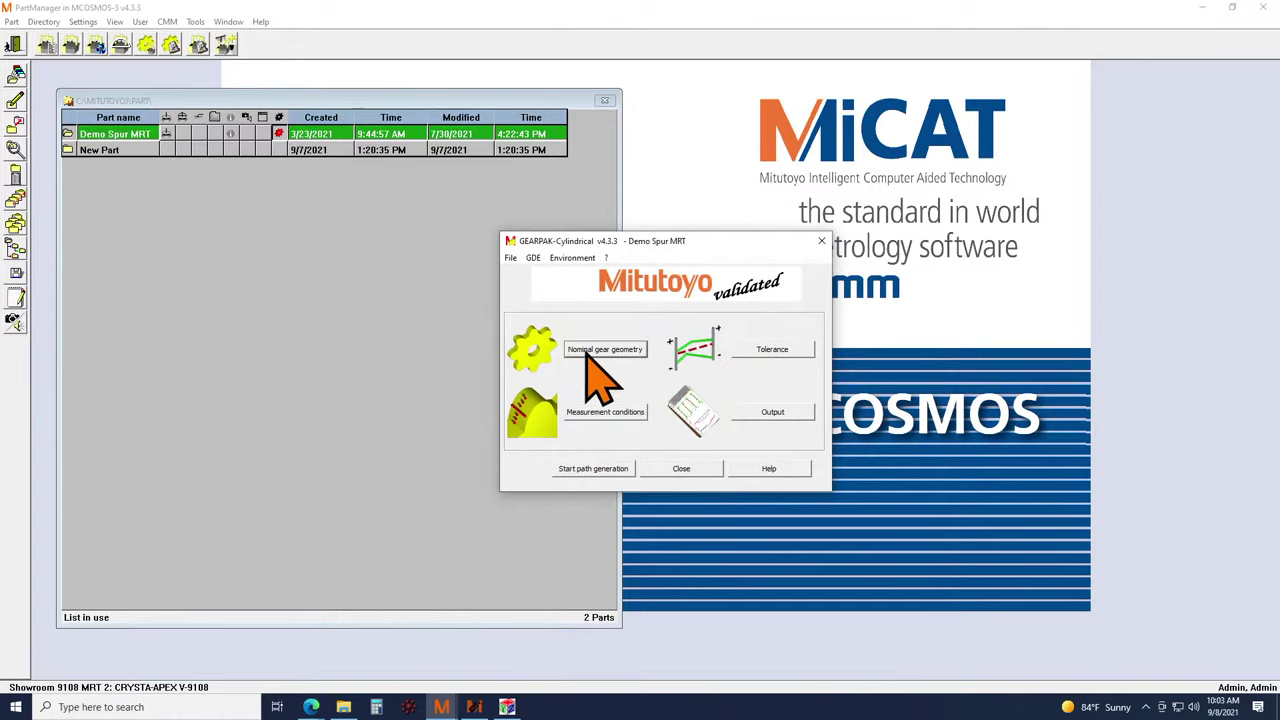
- In the measurement conditions, compare the indexable and star probe options without the rotary table, and return to the single probe with rotary table
left_click(619, 416)
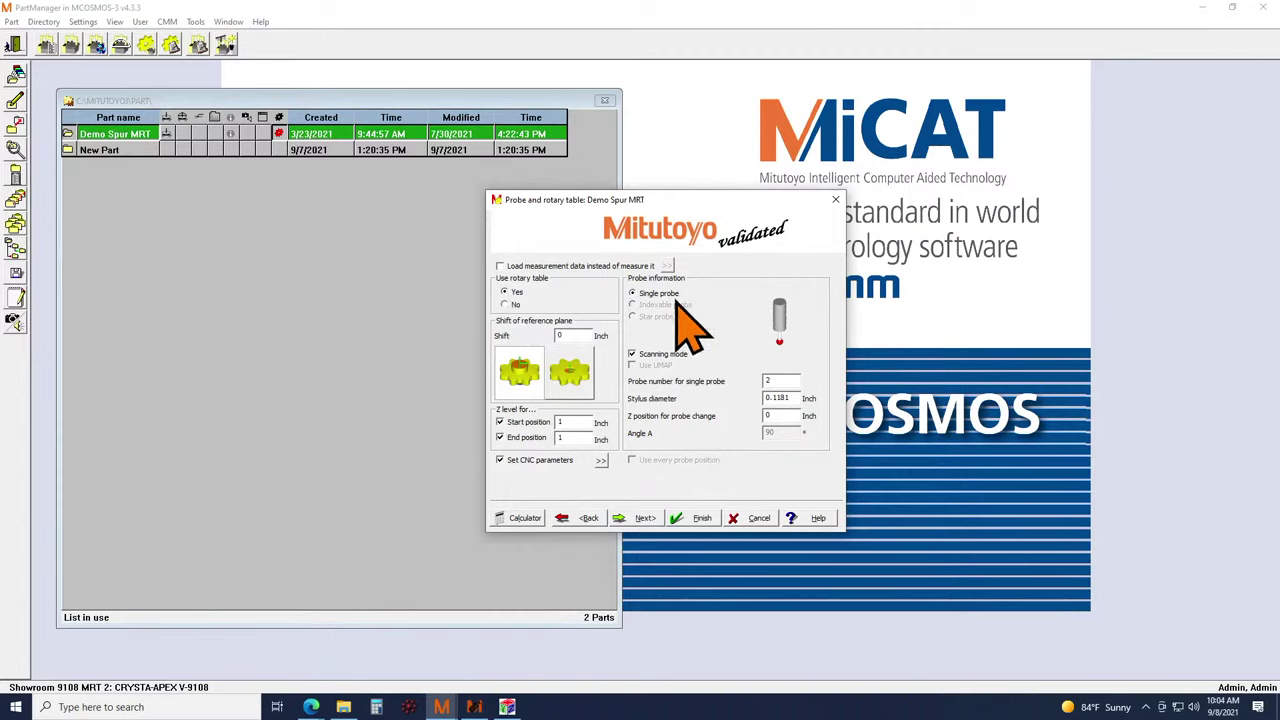
mouse_move(689, 318)
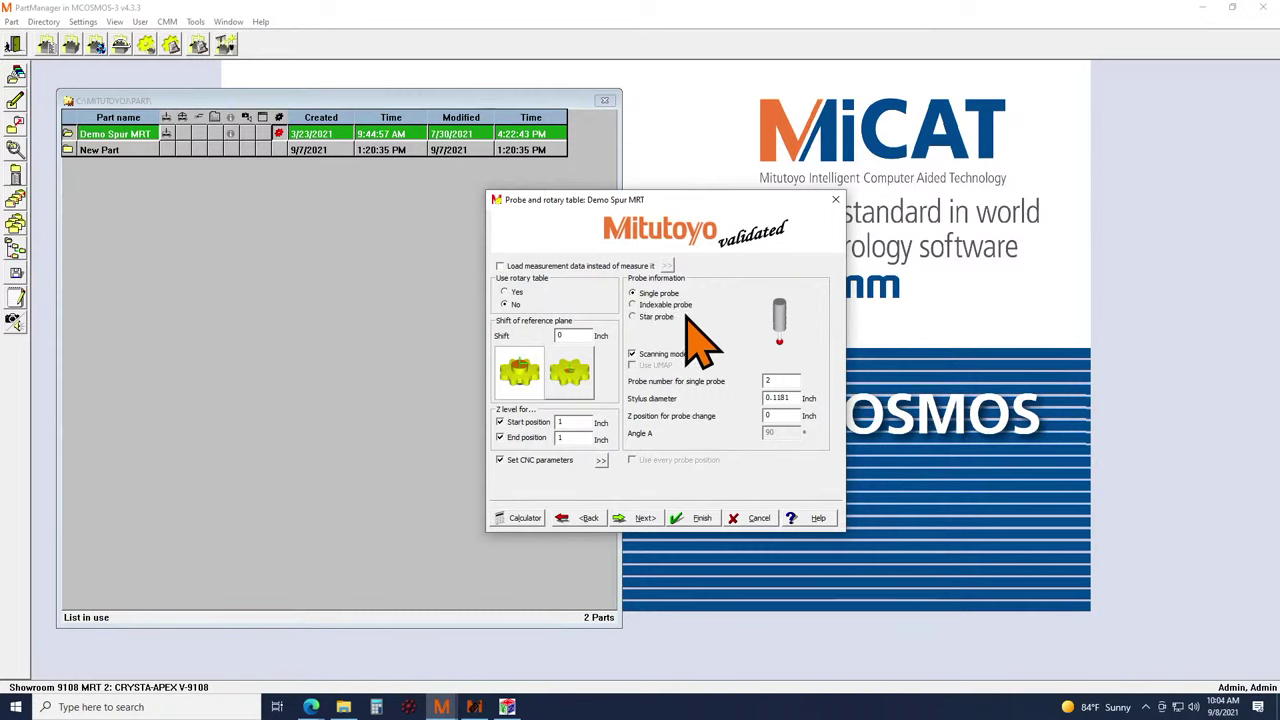
mouse_move(685, 321)
left_click(677, 306)
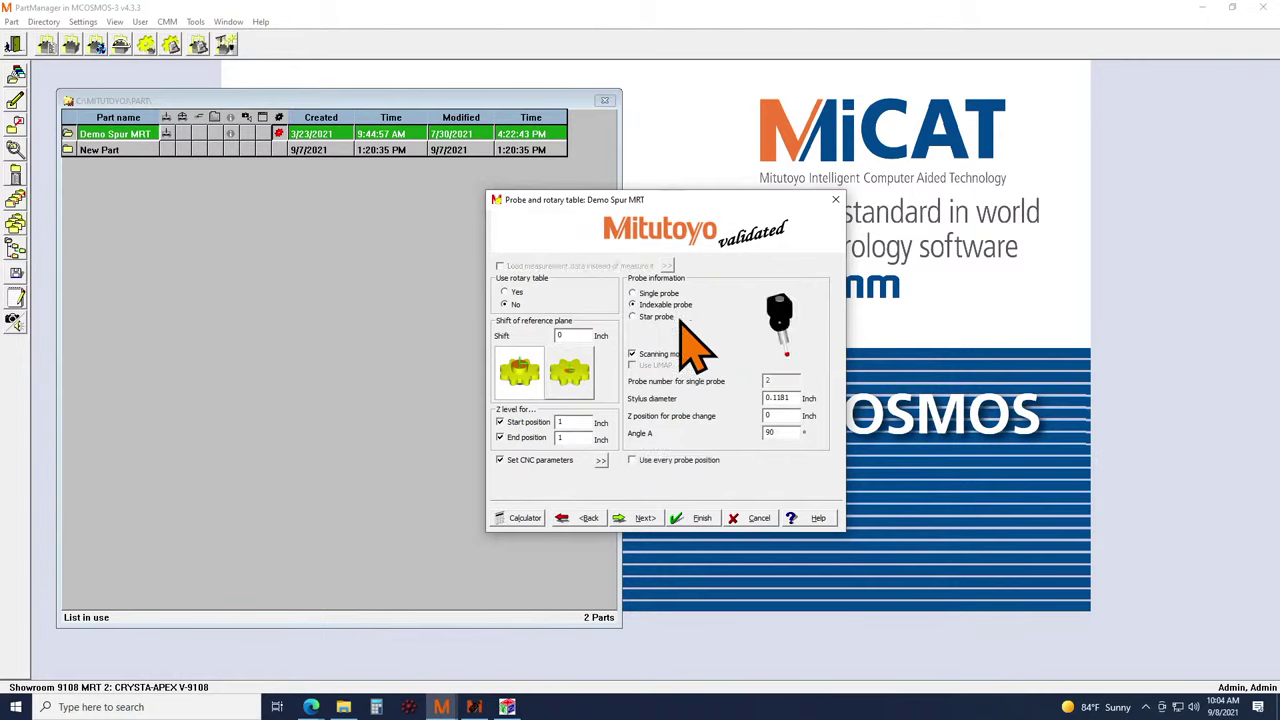
mouse_move(690, 356)
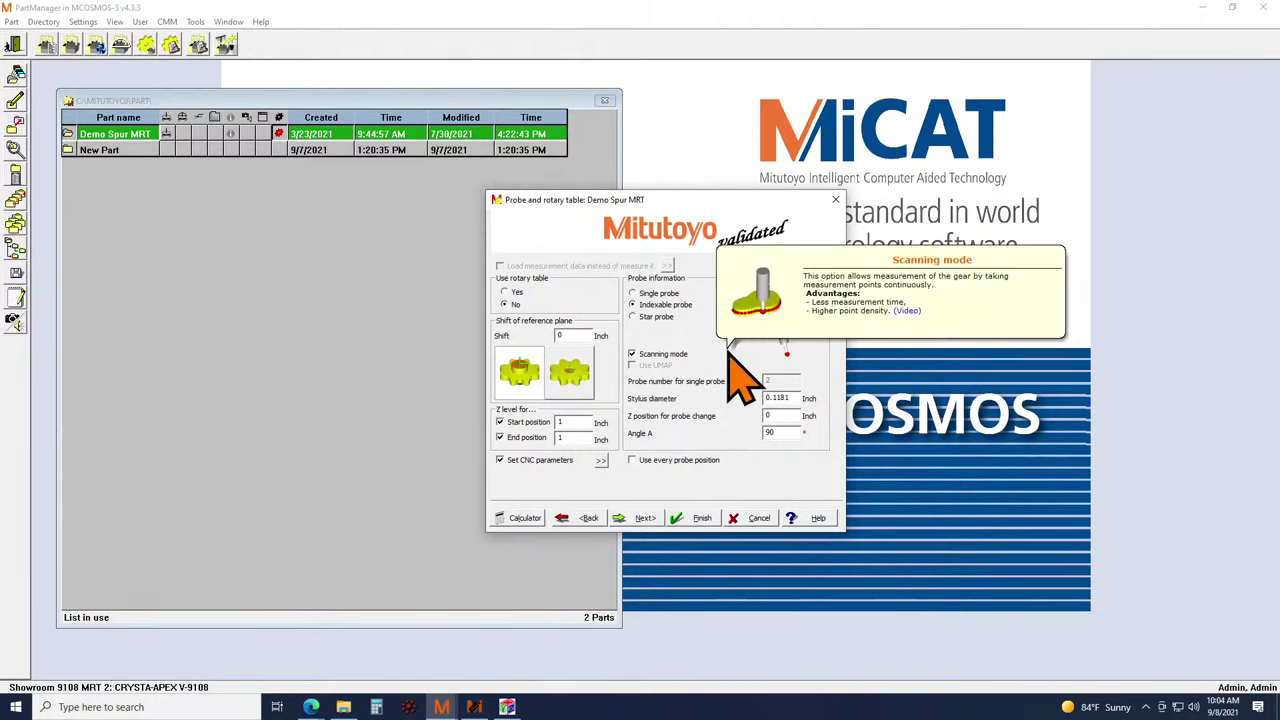
left_click(652, 318)
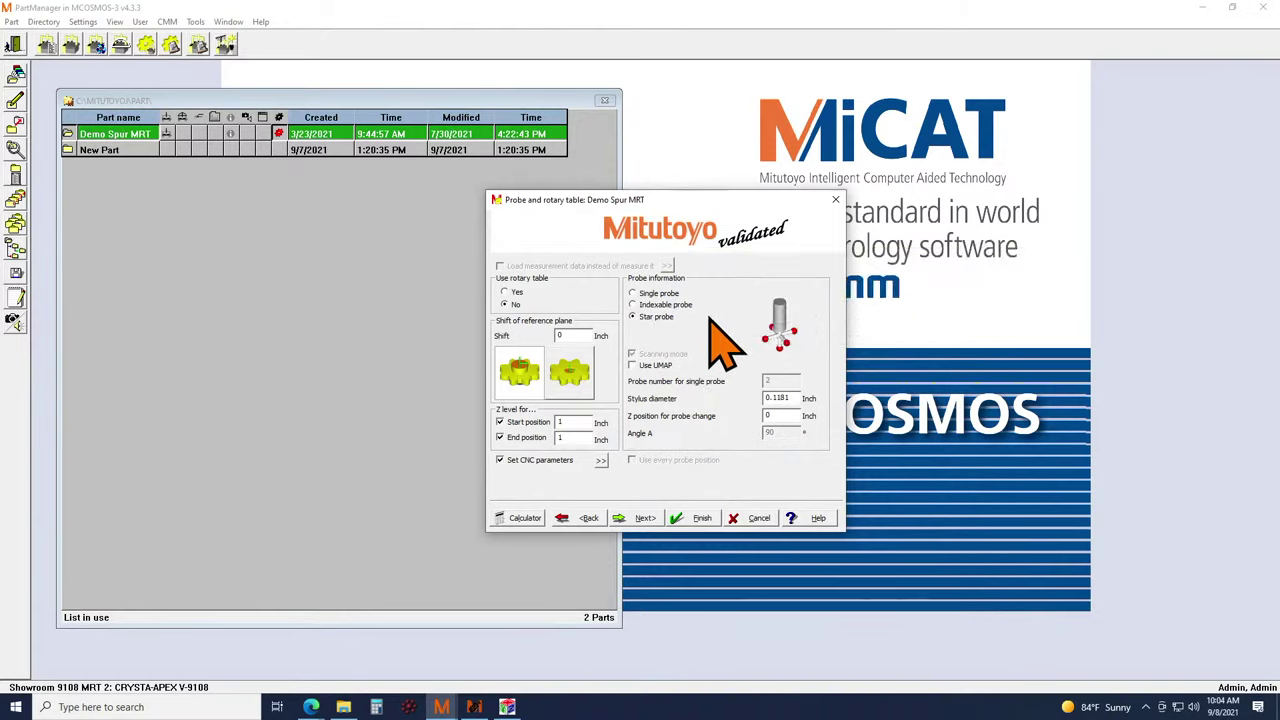
mouse_move(712, 322)
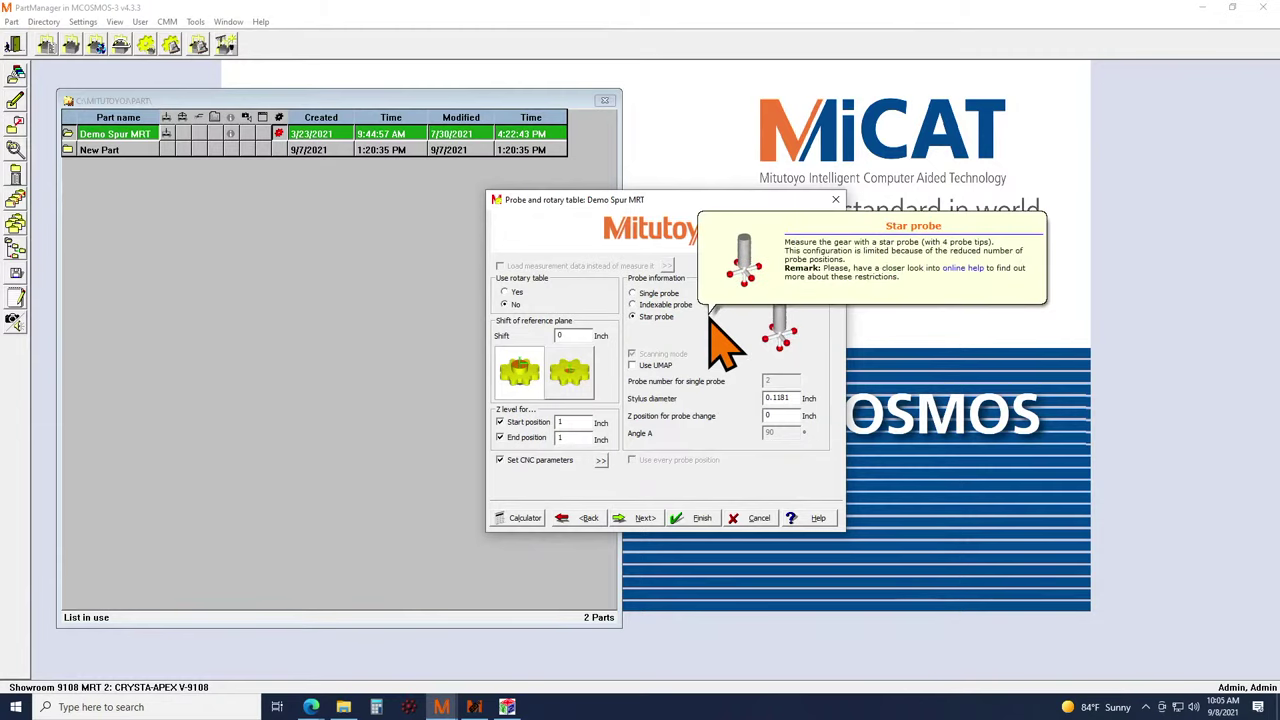
left_click(632, 293)
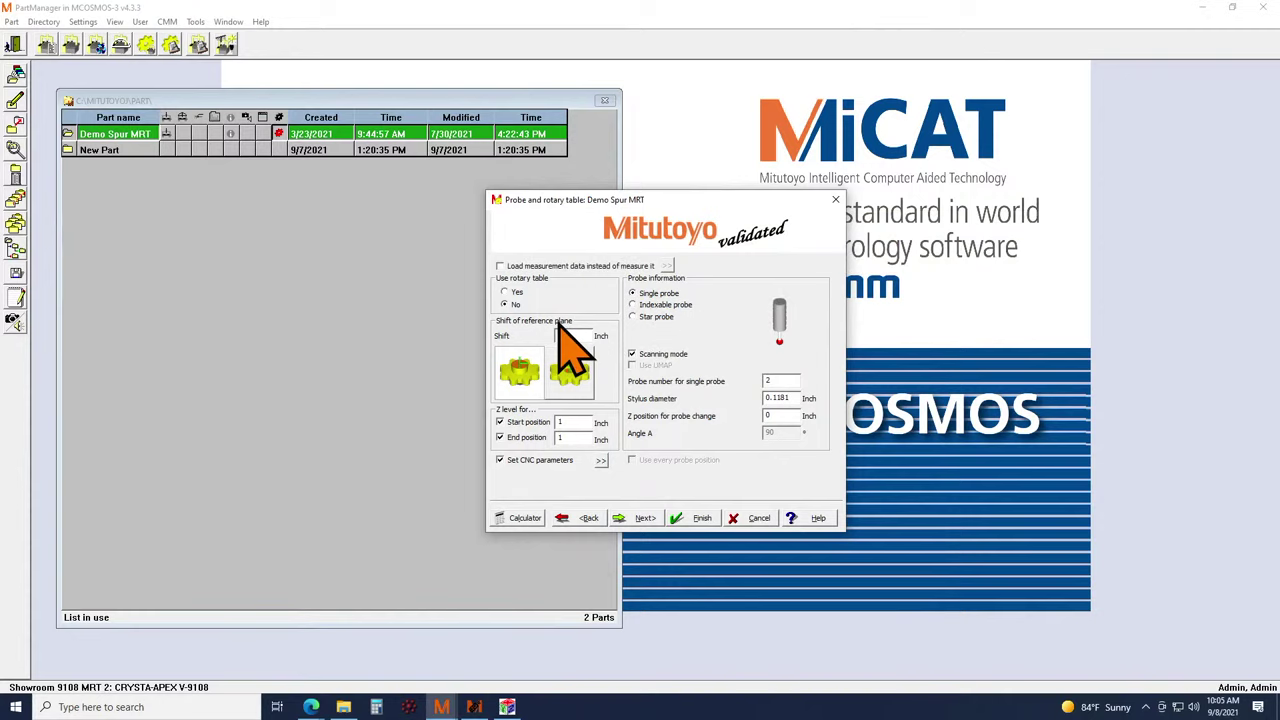
left_click(505, 291)
- Switch scanning mode off and back on, and review the scanning parameters for involute profile and lead
left_click(669, 355)
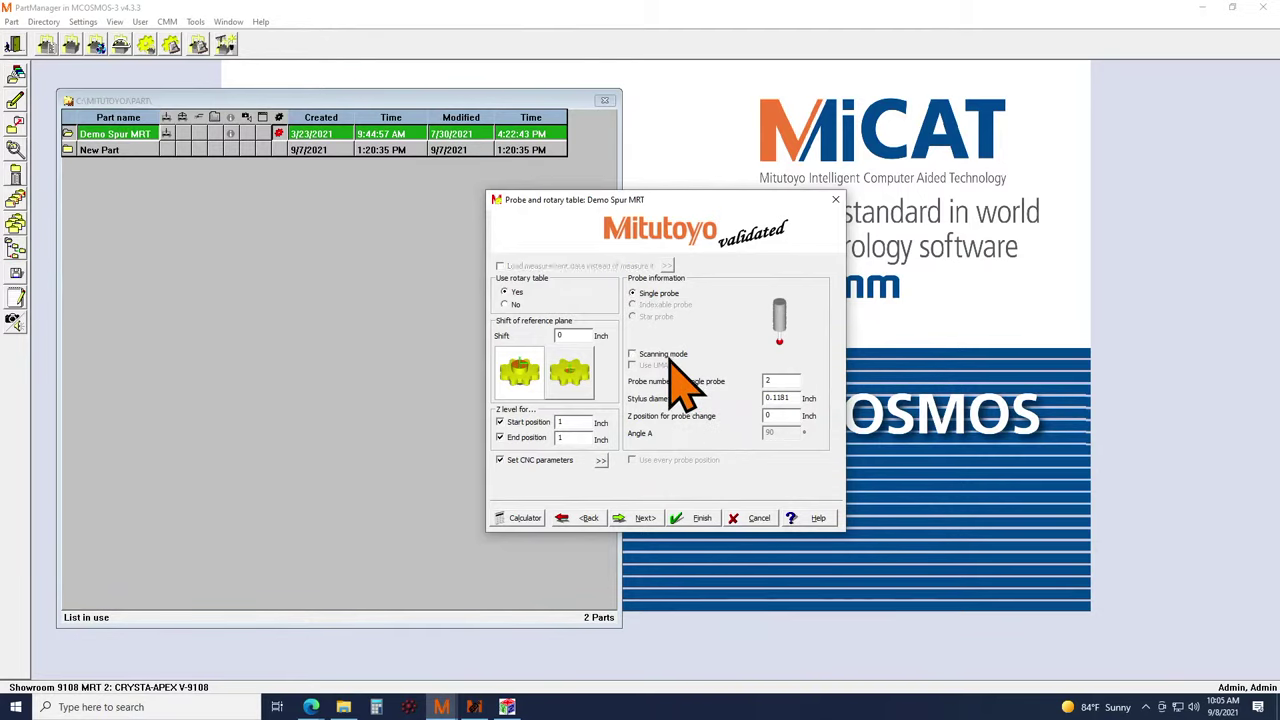
mouse_move(675, 357)
left_click(667, 354)
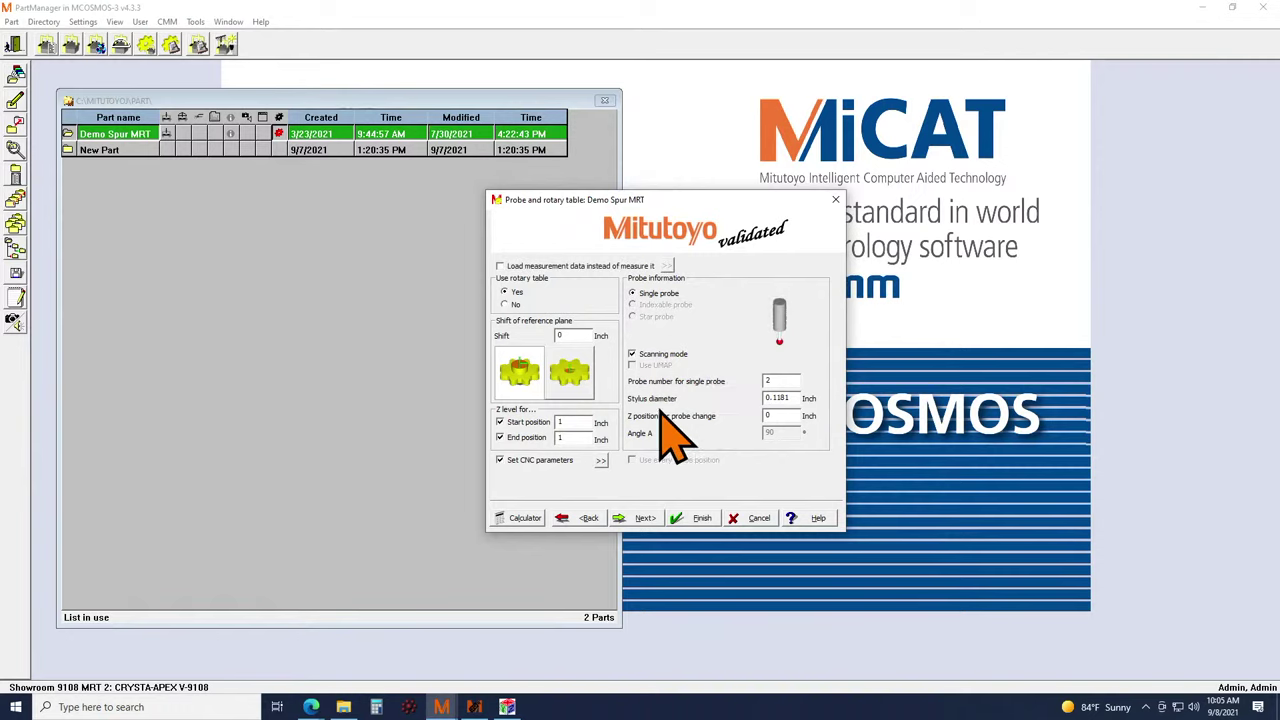
left_click(645, 517)
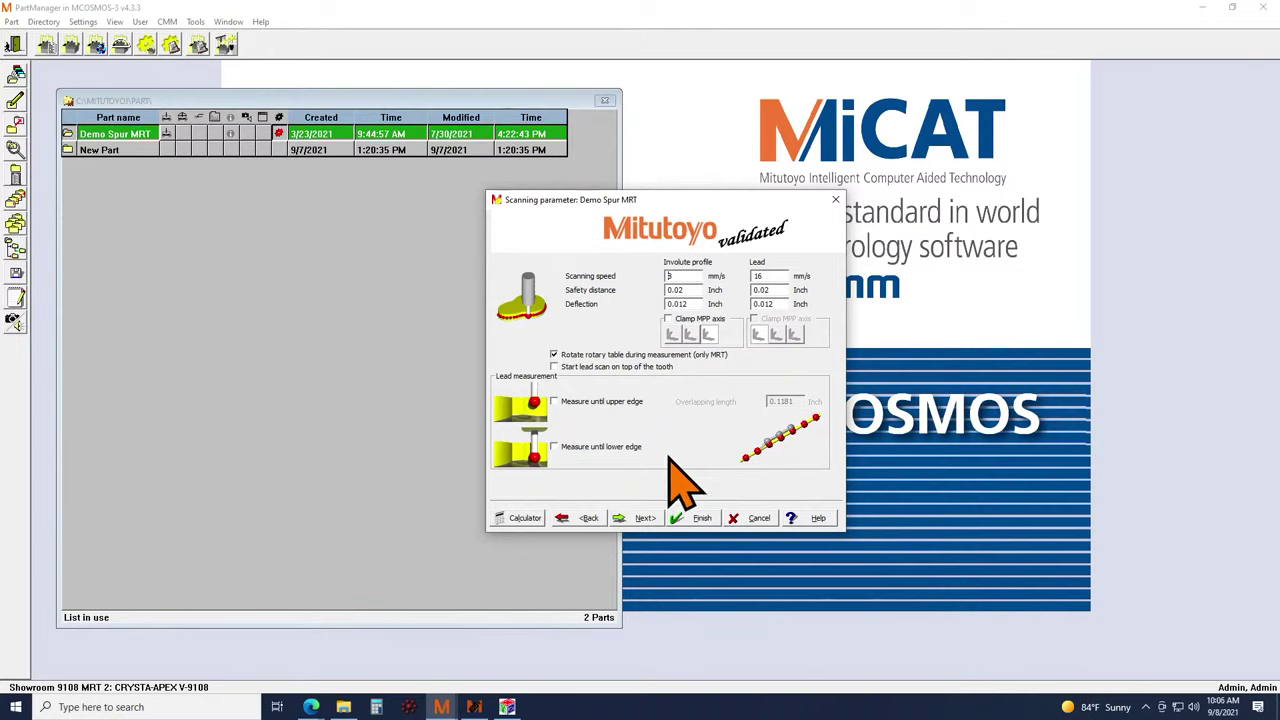
- Examine the flank and pitch measurement settings, previewing the involute-profile-only flank geometry and returning to involute profile/lead
left_click(642, 520)
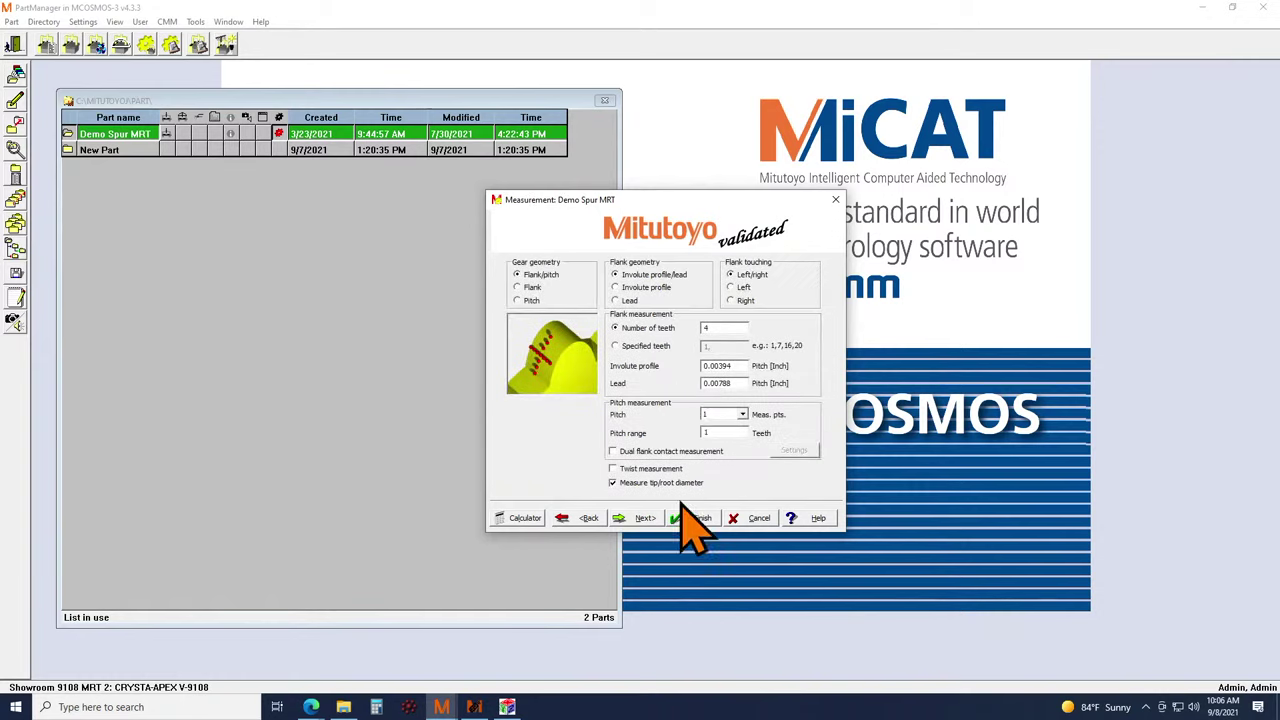
left_click(612, 482)
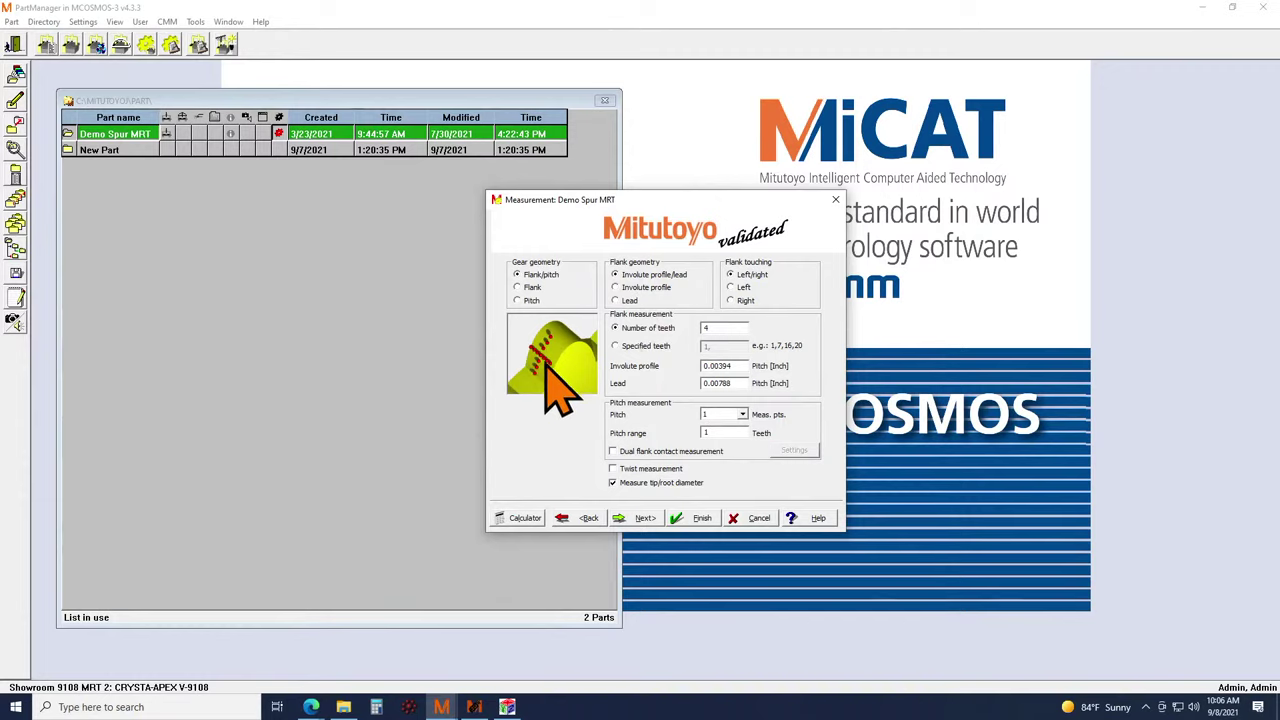
left_click(640, 288)
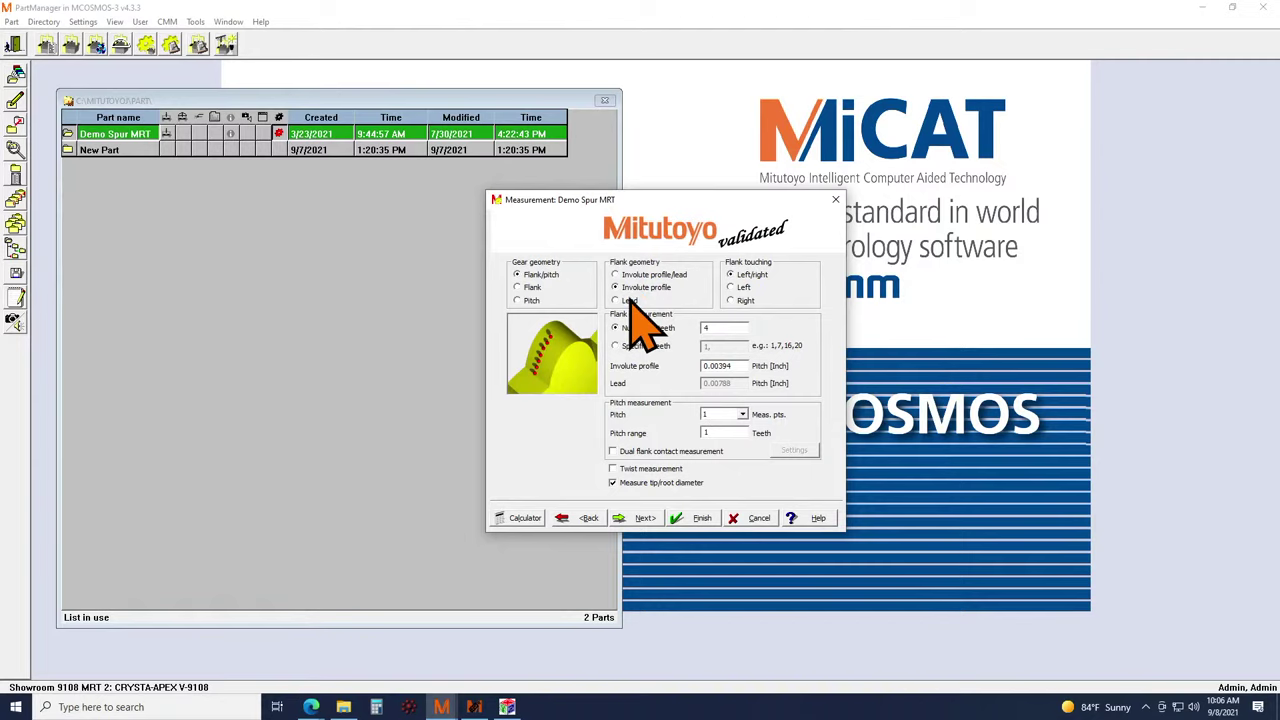
left_click(628, 275)
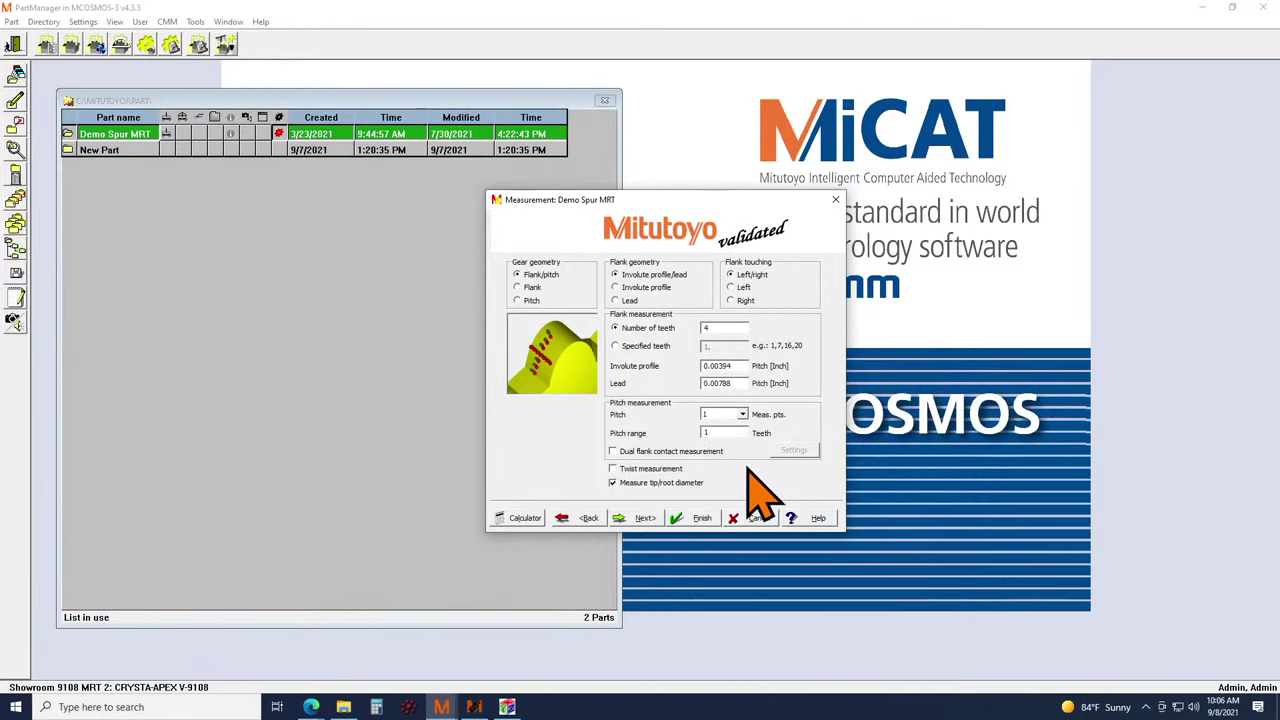
mouse_move(748, 470)
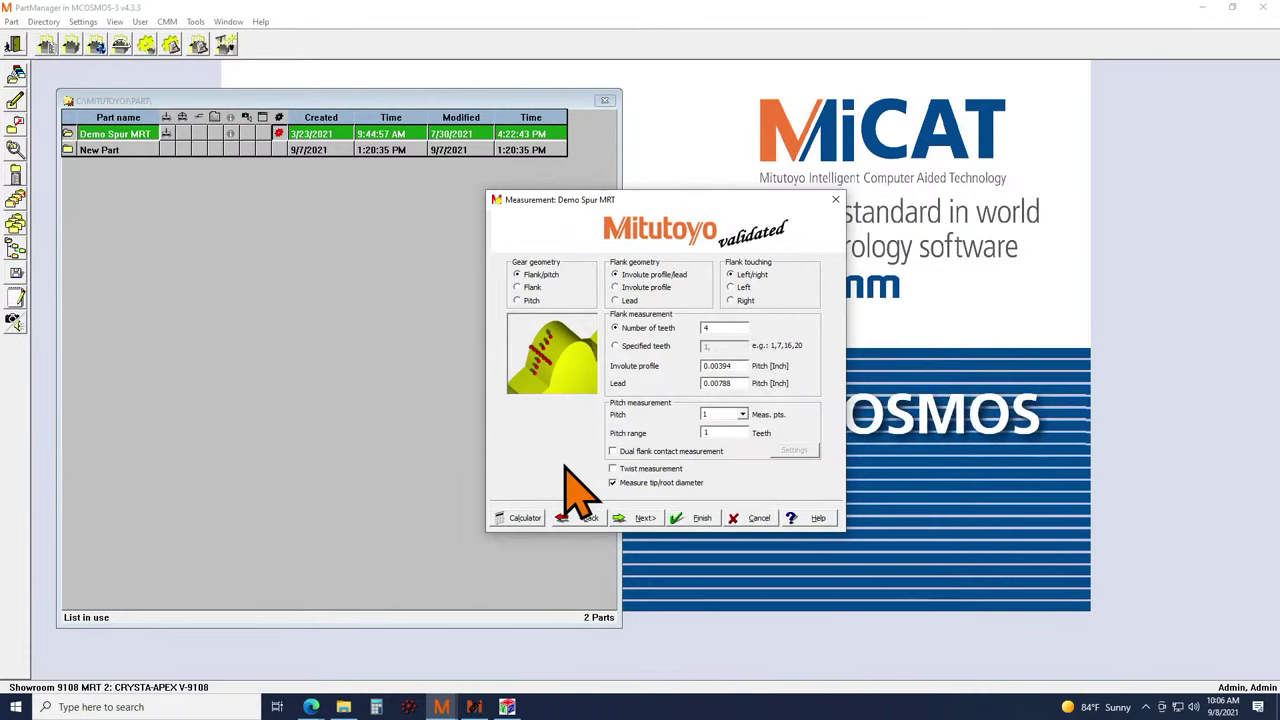
- Review the tip/root diameter, rolling test and corrections settings, and leave the measurement conditions without saving
left_click(633, 518)
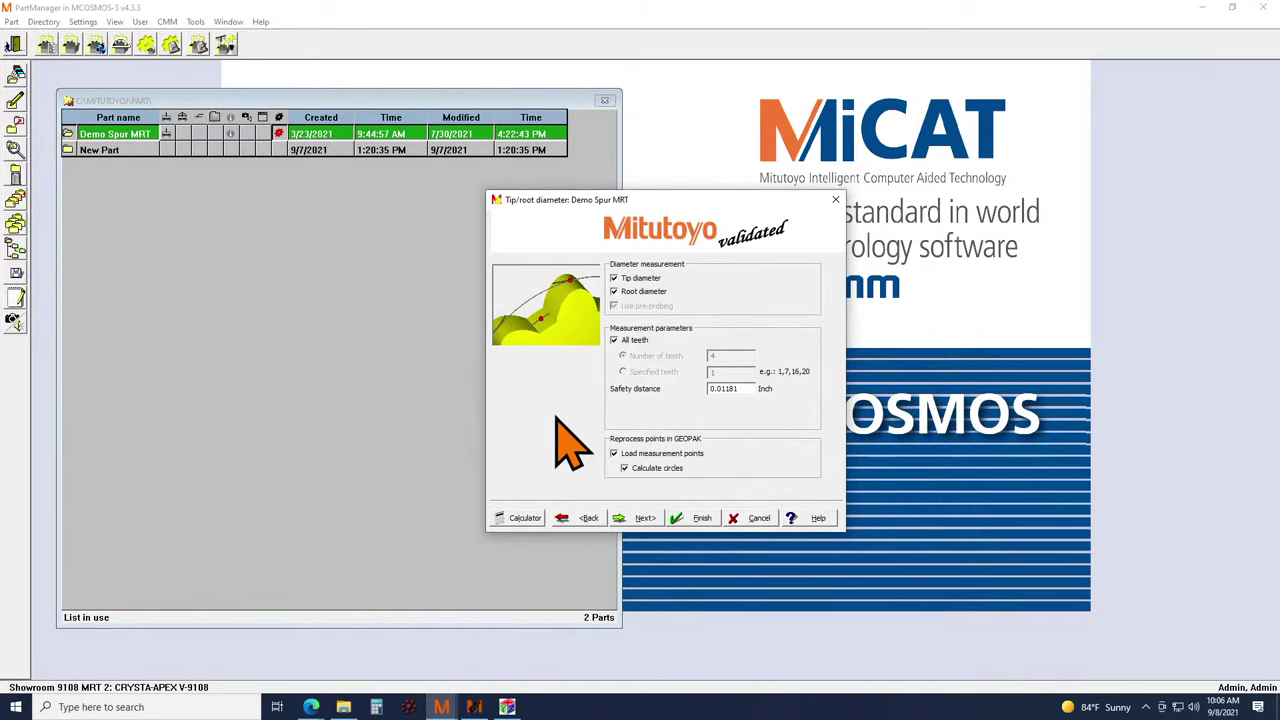
left_click(636, 520)
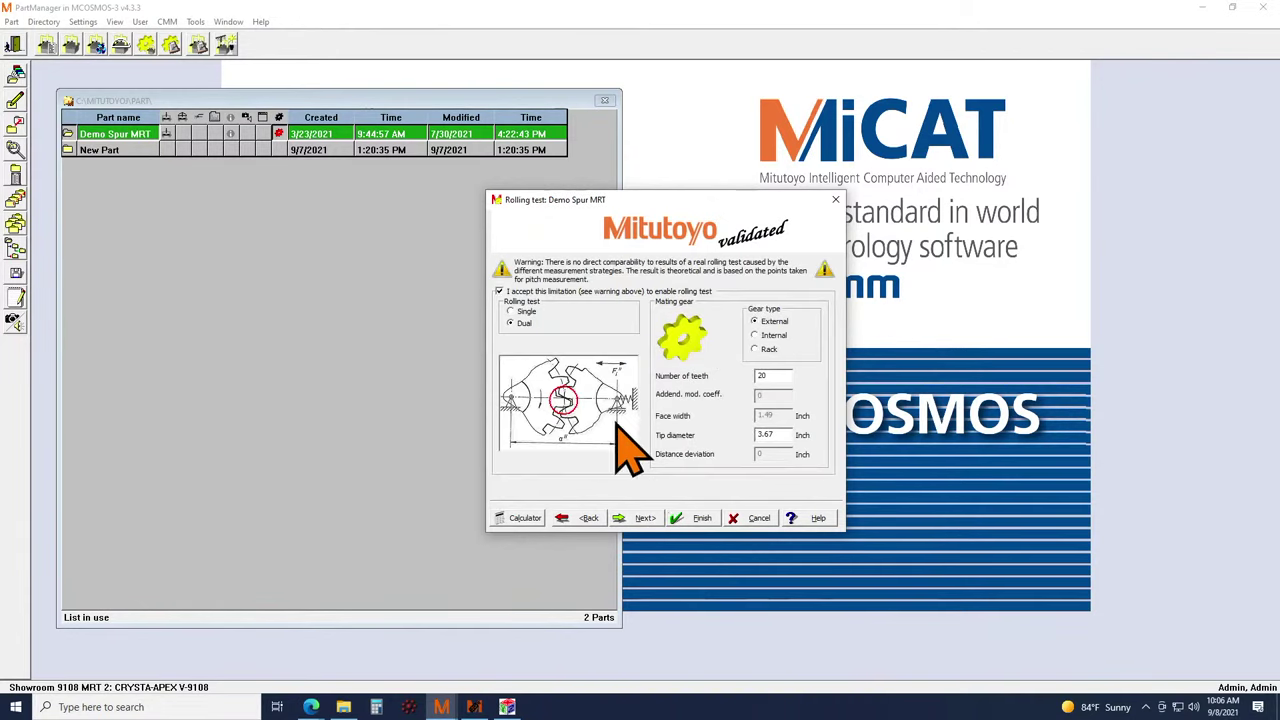
left_click(638, 520)
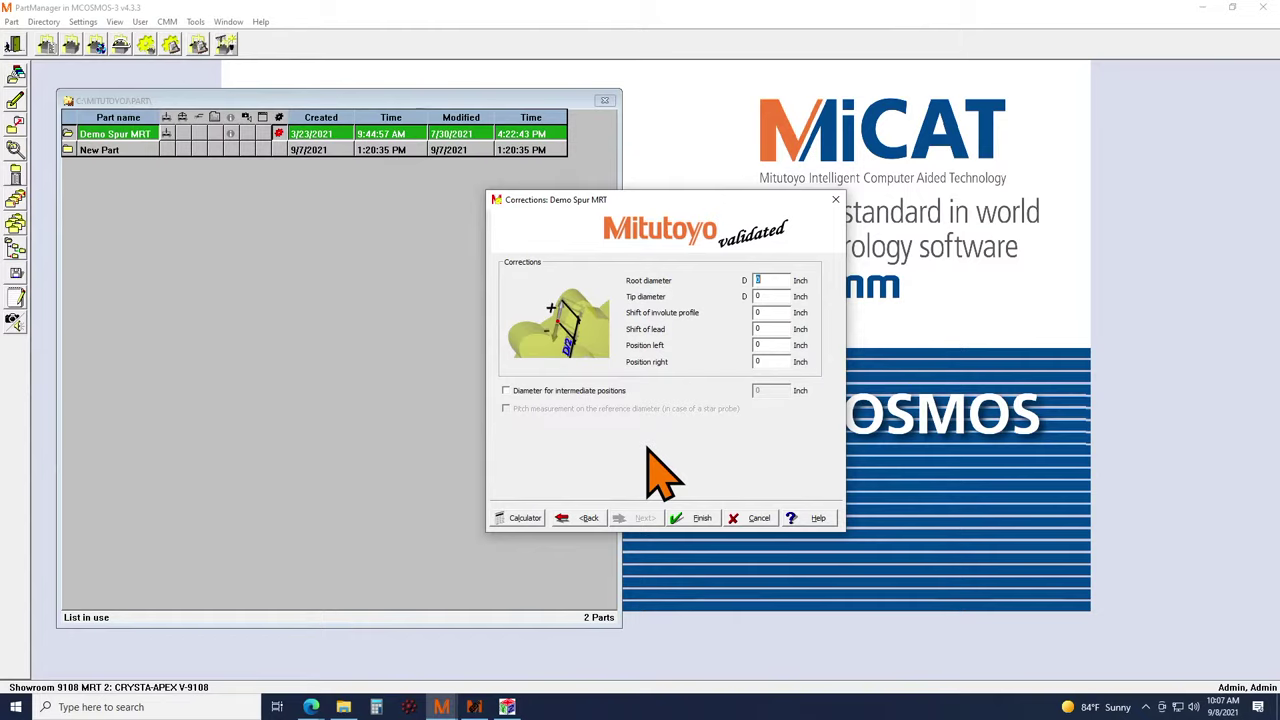
left_click(750, 518)
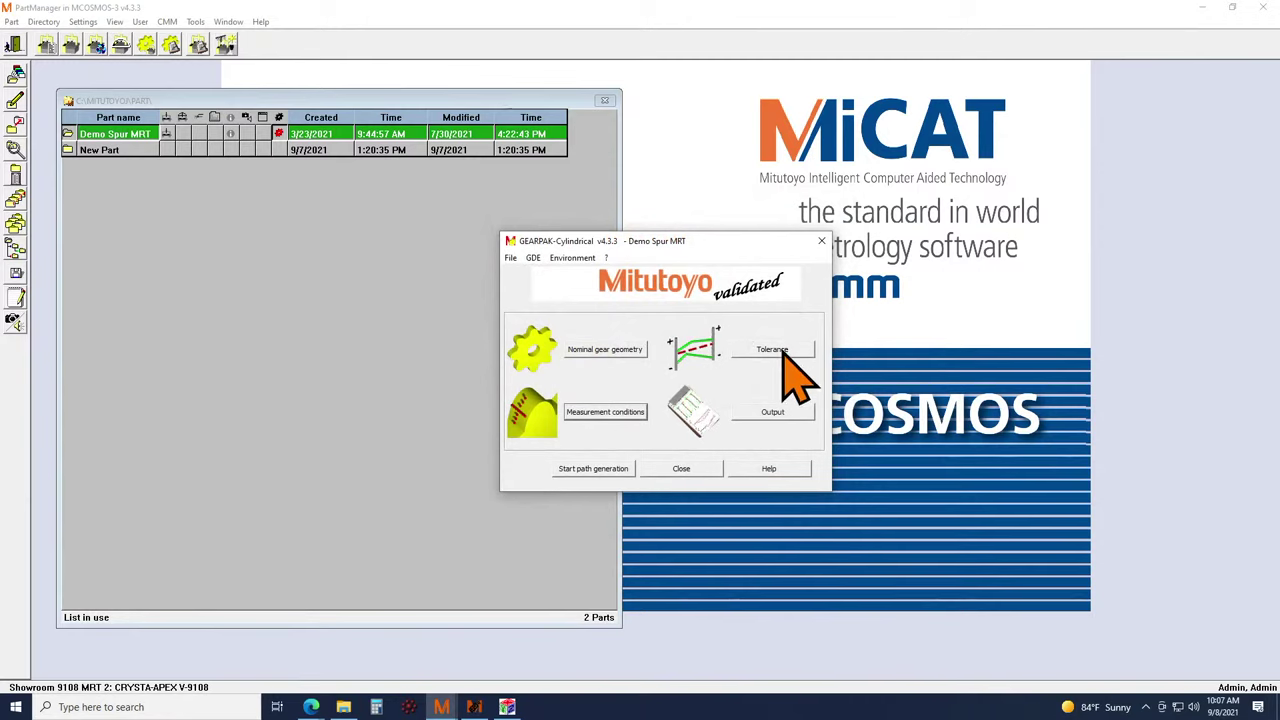
- Open the gear's tolerance settings and review the ANSI/AGMA 2000-A88 tolerance system and the involute profile tolerance
left_click(750, 350)
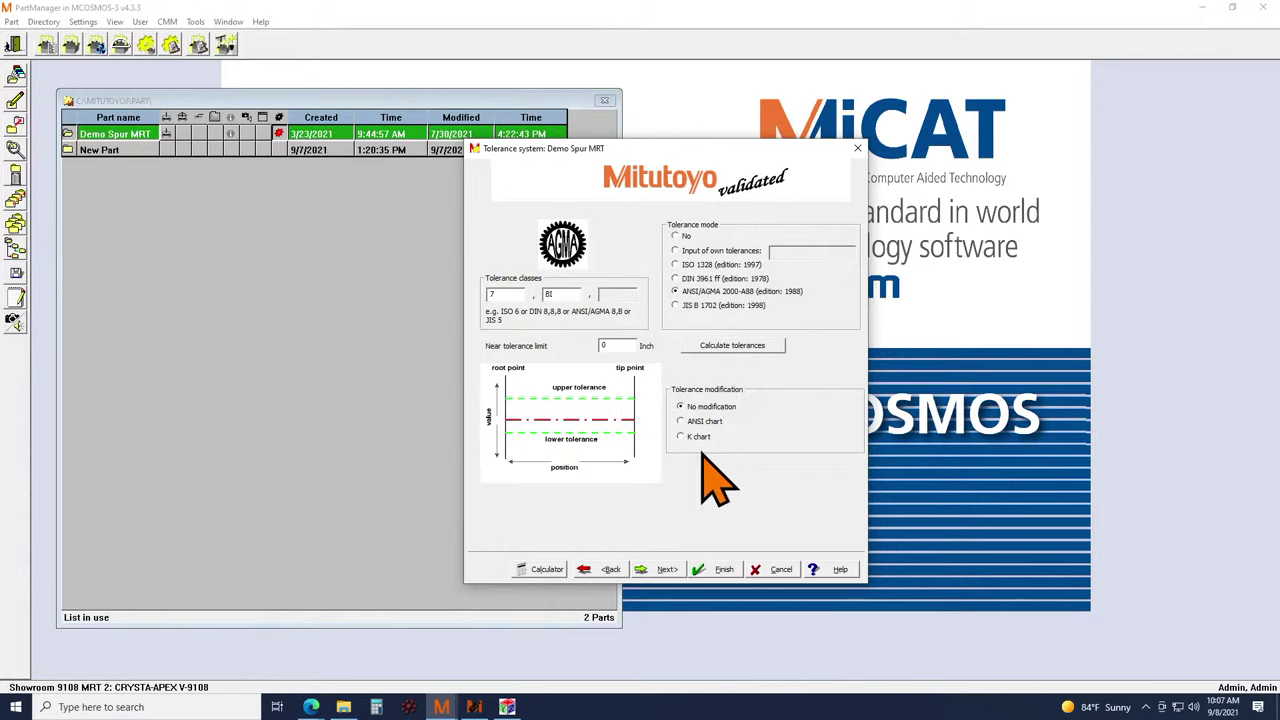
left_click(666, 569)
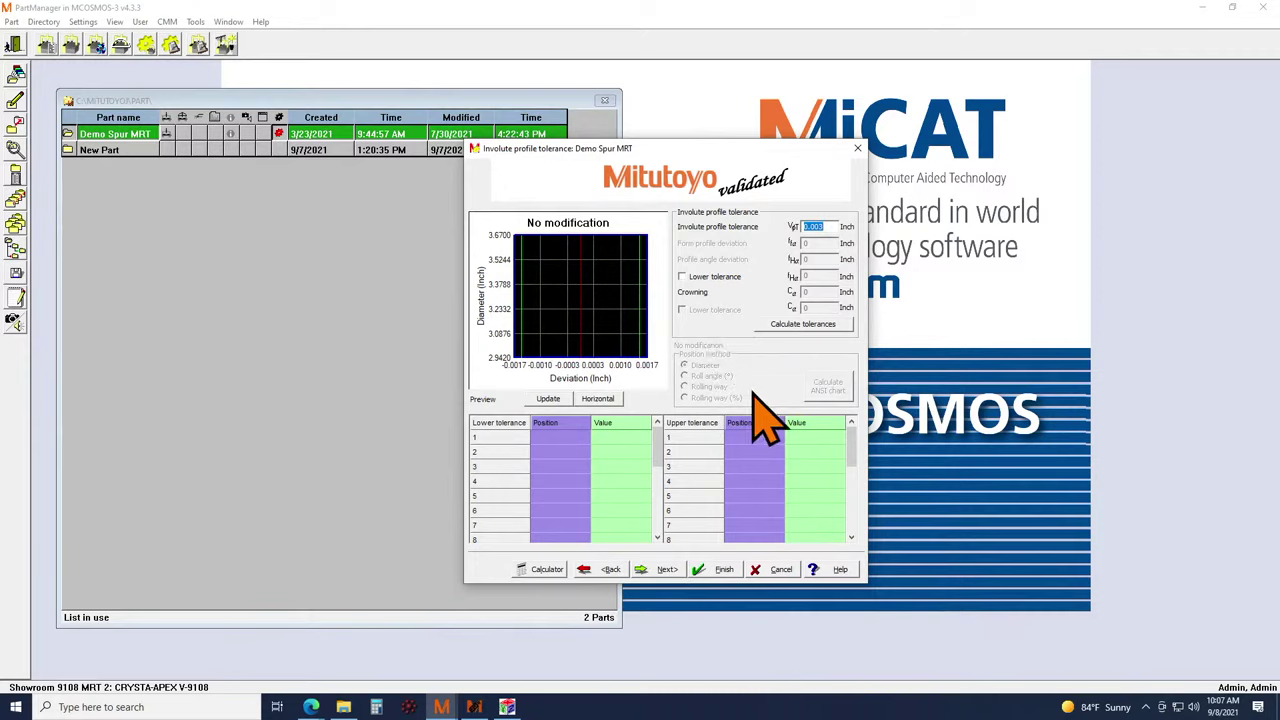
left_click(611, 572)
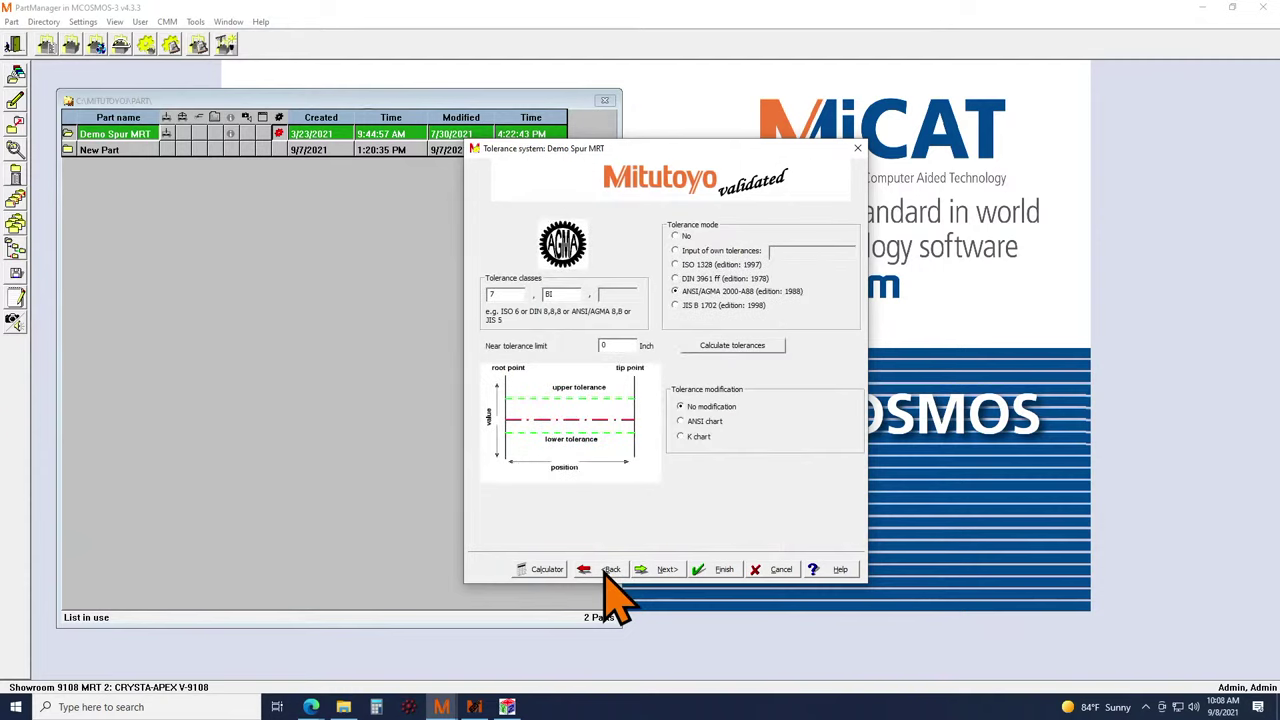
- Try the ANSI chart tolerance modification, return to no modification, and review the involute profile and lead tolerances
left_click(712, 422)
left_click(702, 409)
left_click(664, 570)
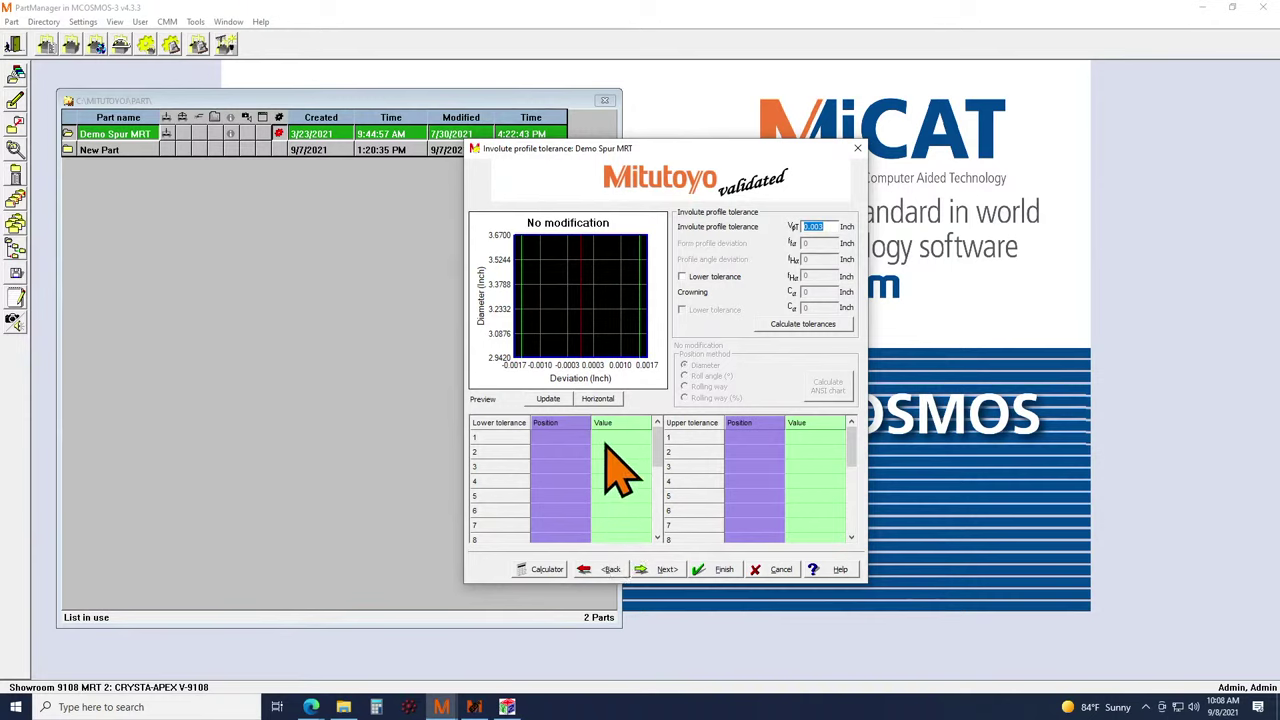
left_click(666, 570)
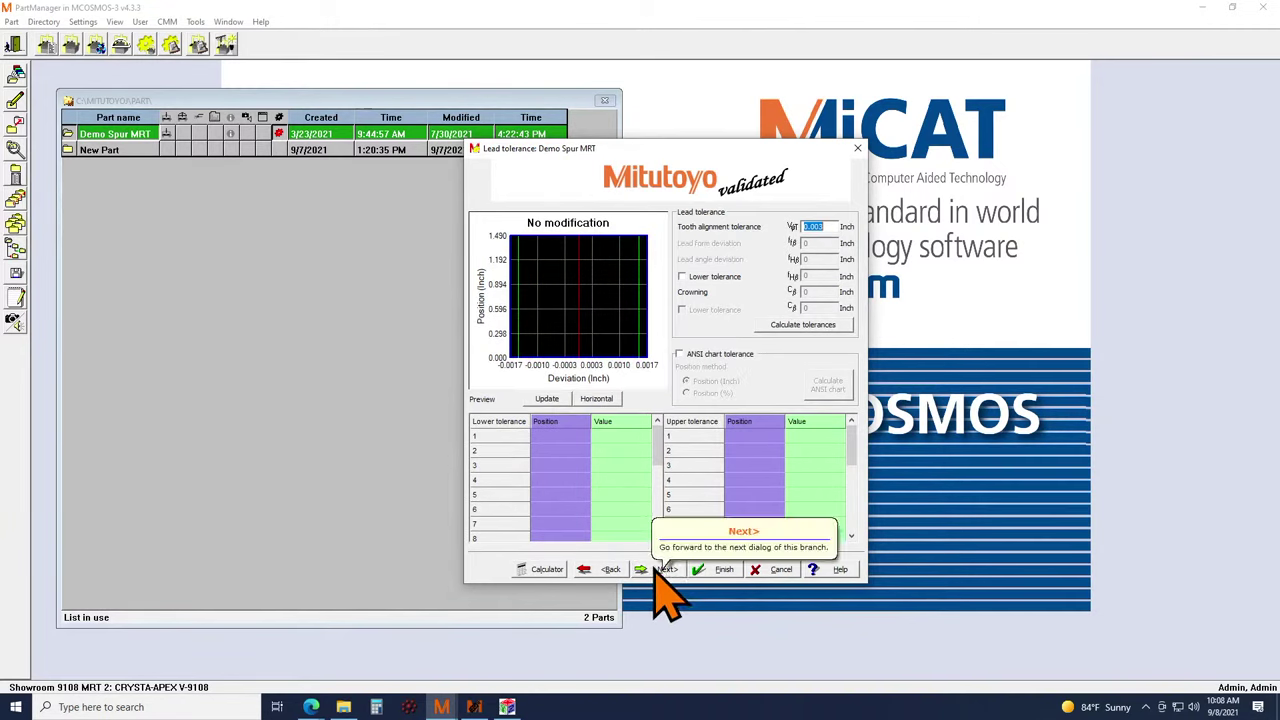
left_click(662, 569)
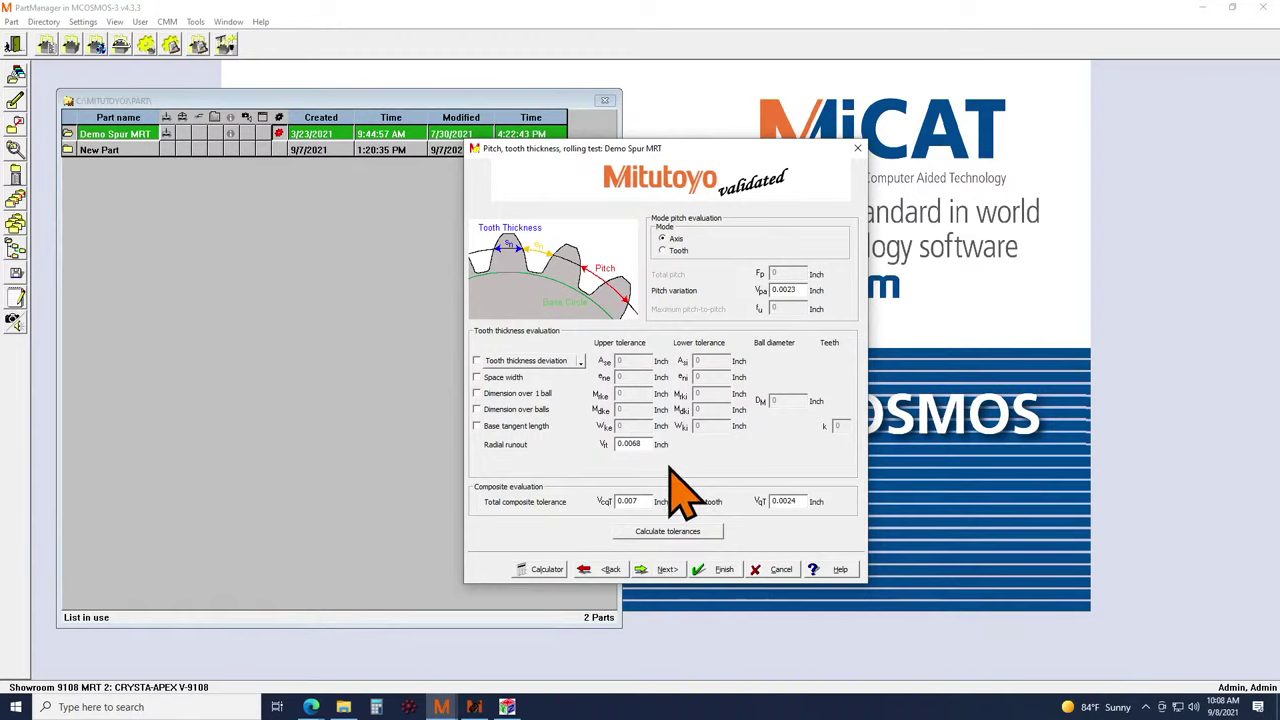
- Switch the dimension over balls evaluation on and off, review the tip and root diameter tolerances, and leave the tolerance settings without saving
left_click(478, 410)
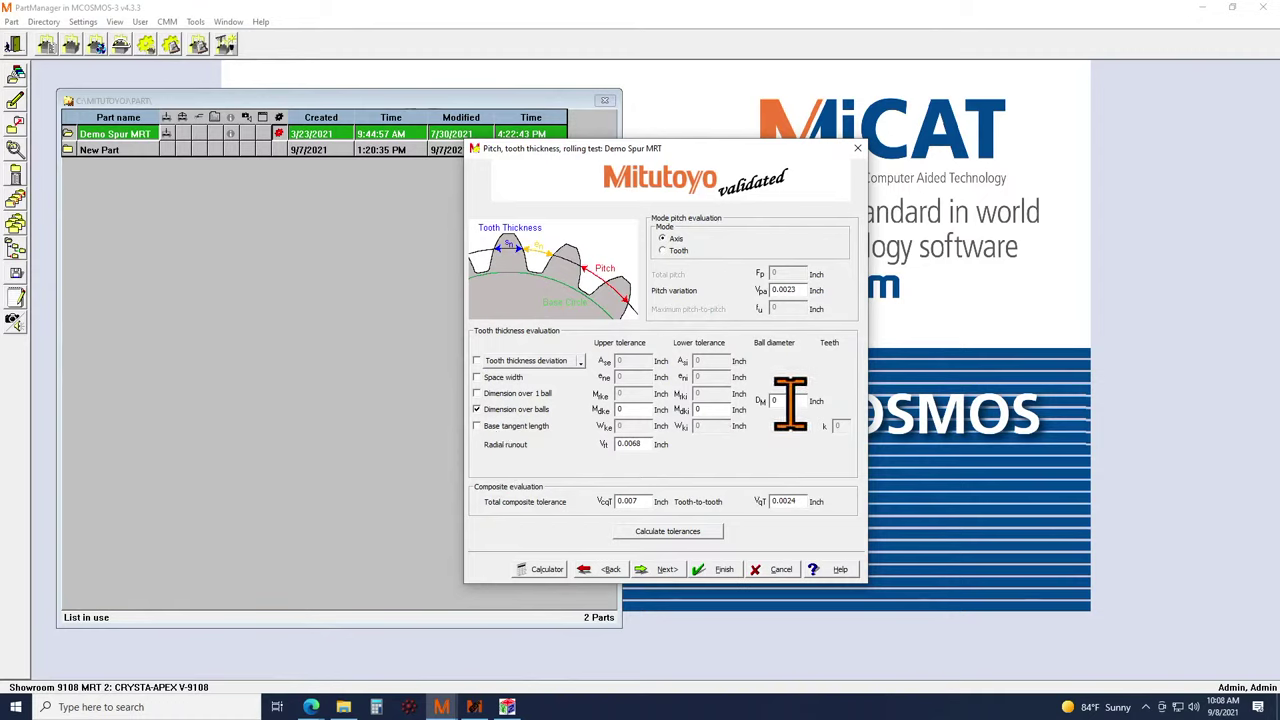
left_click(512, 411)
left_click(674, 570)
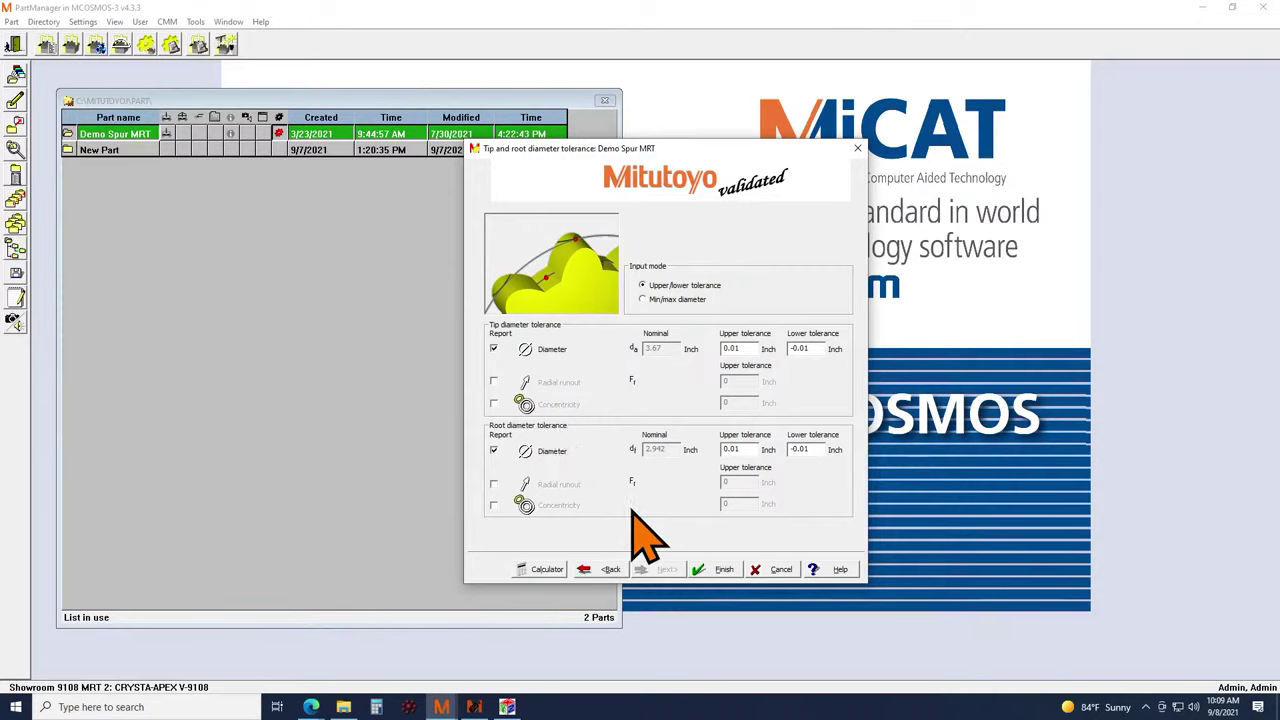
left_click(781, 570)
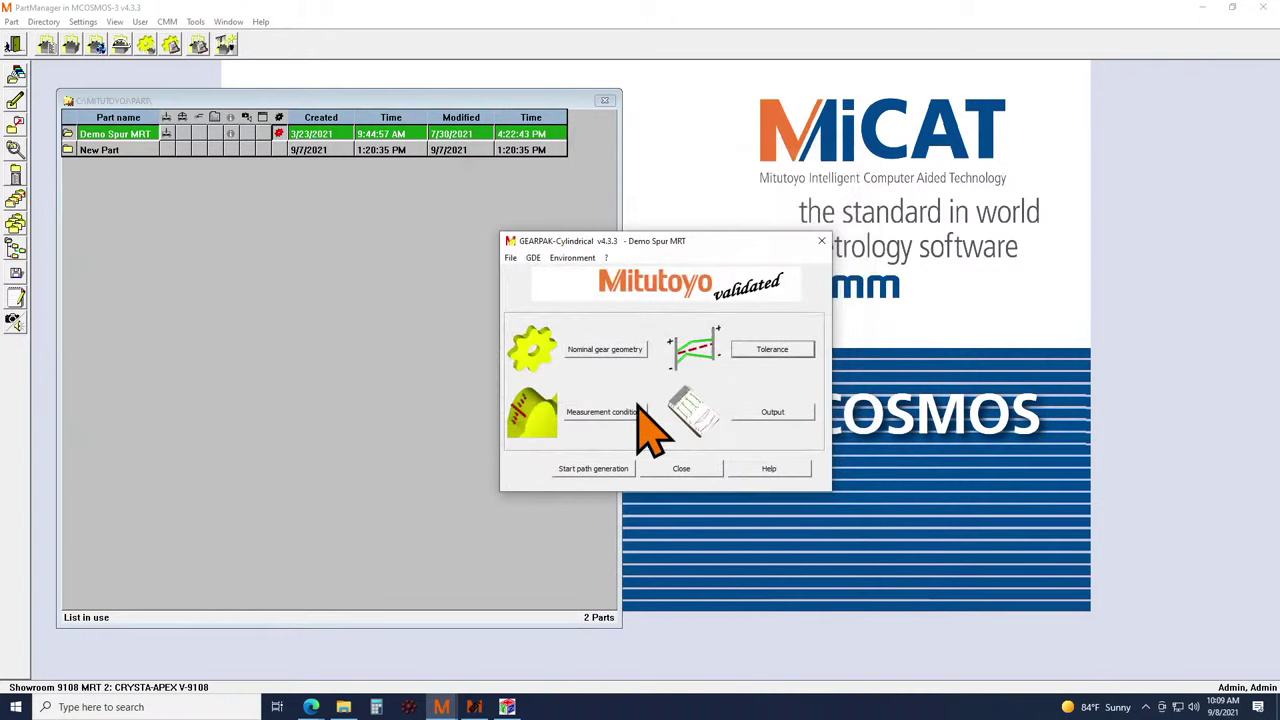
- Review the output settings for the numerical report, graphical report and report diagrams, and leave them without saving
left_click(760, 413)
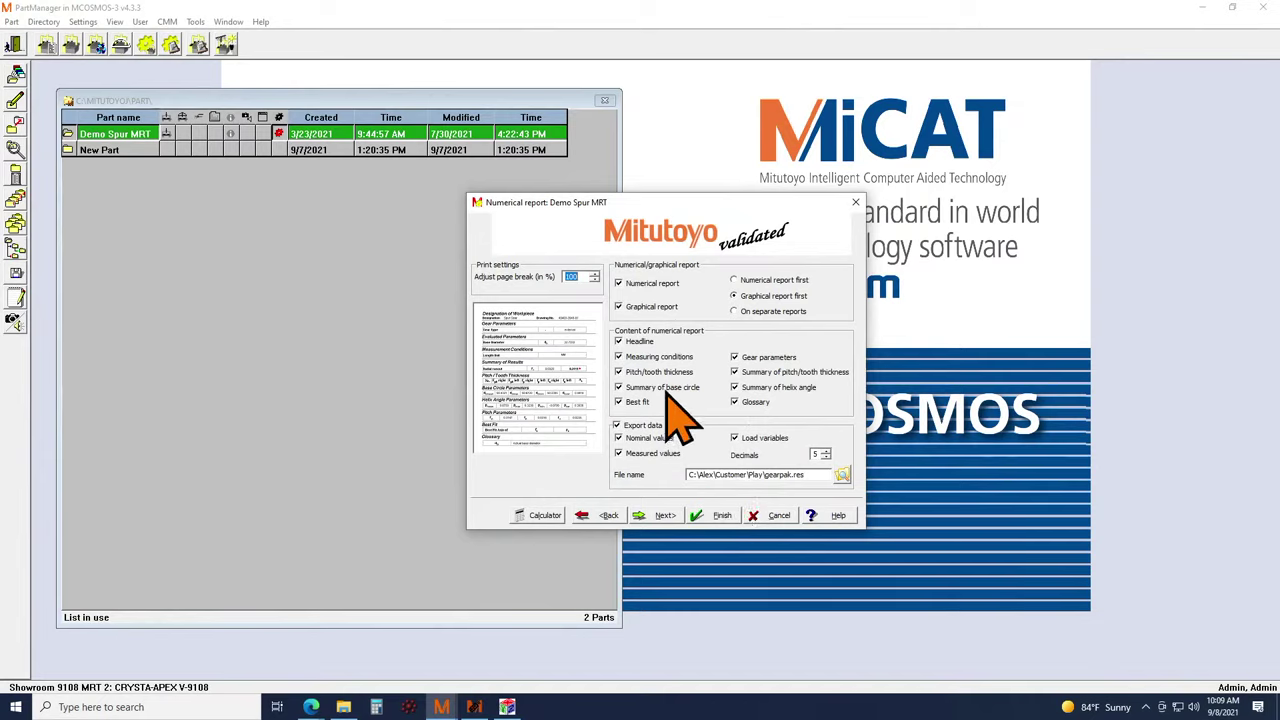
left_click(764, 388)
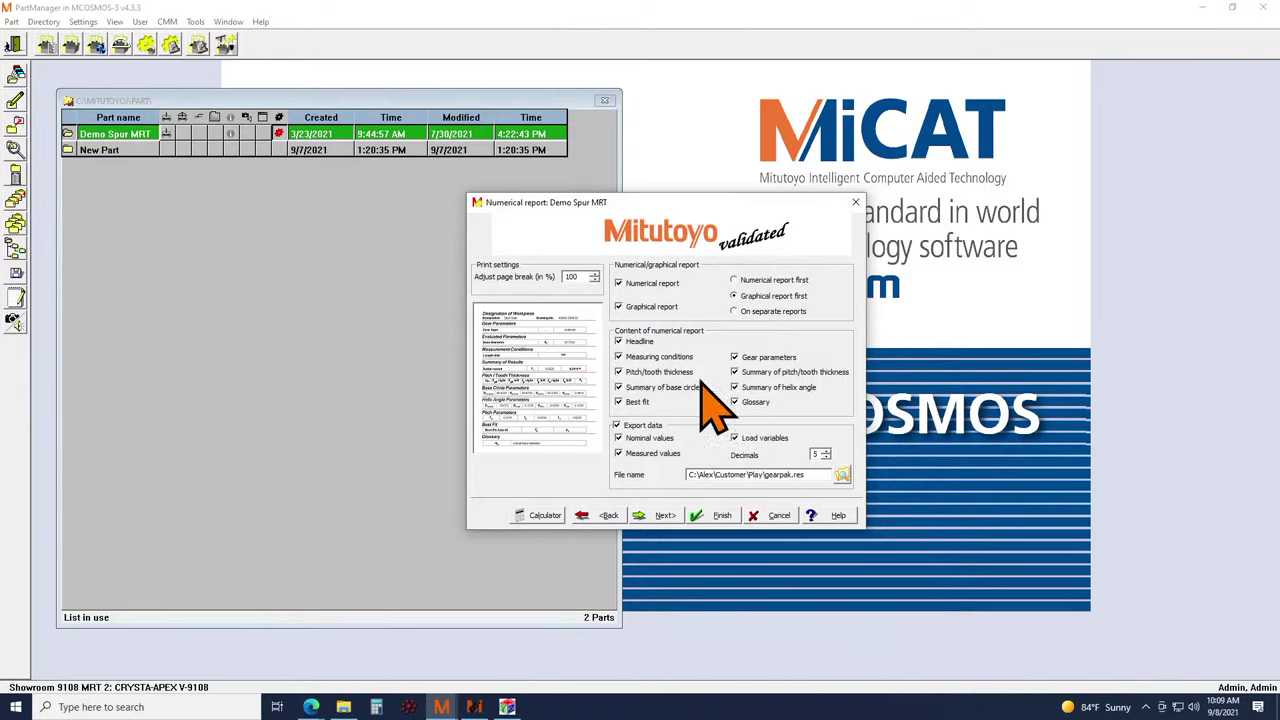
left_click(662, 516)
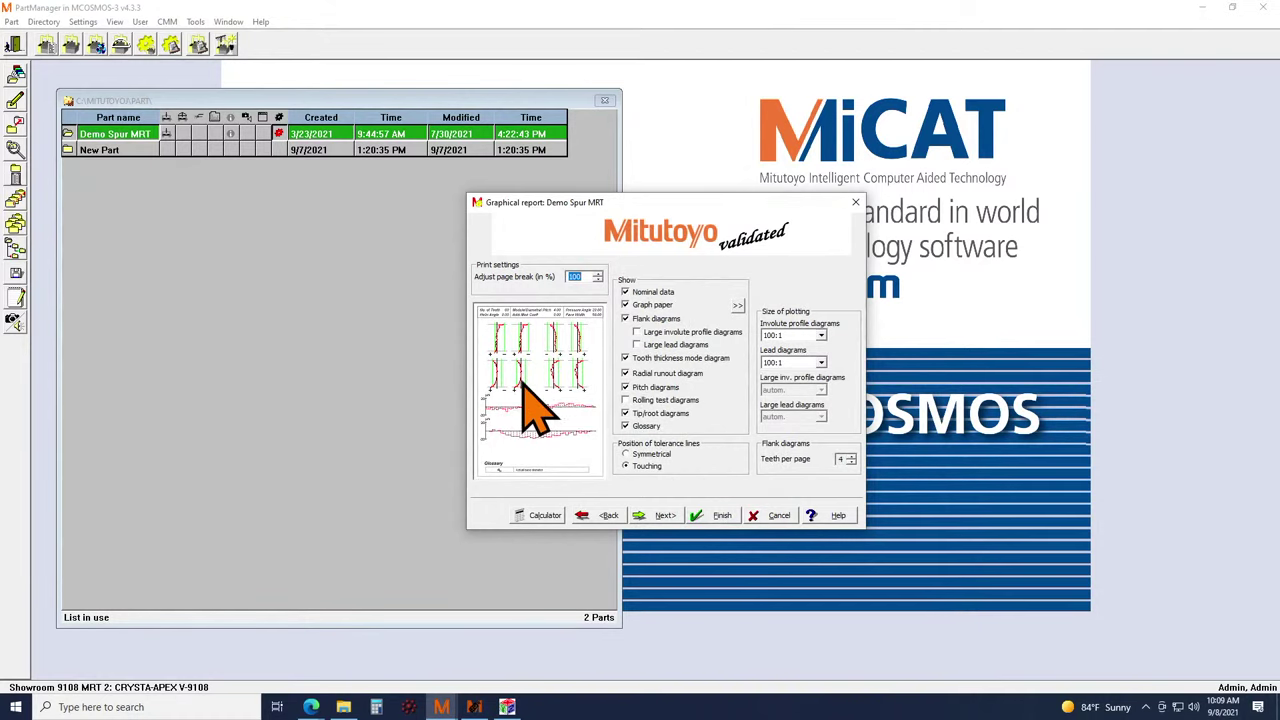
left_click(662, 516)
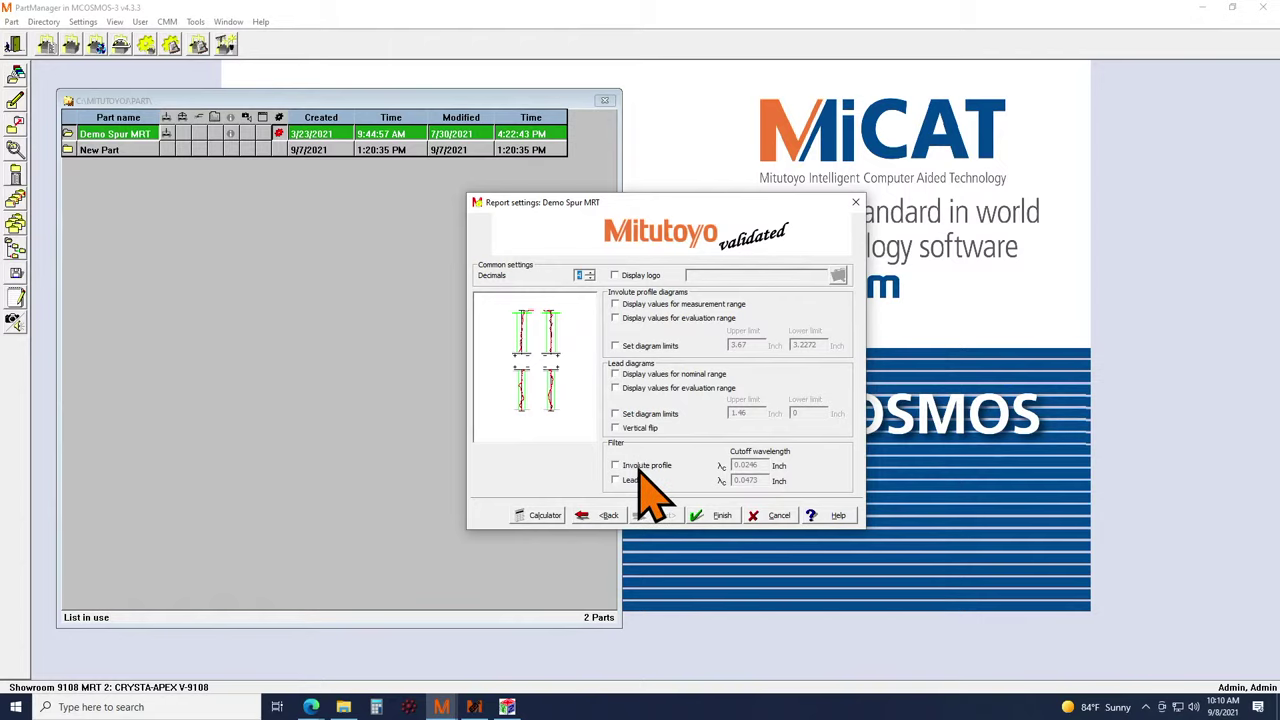
left_click(775, 516)
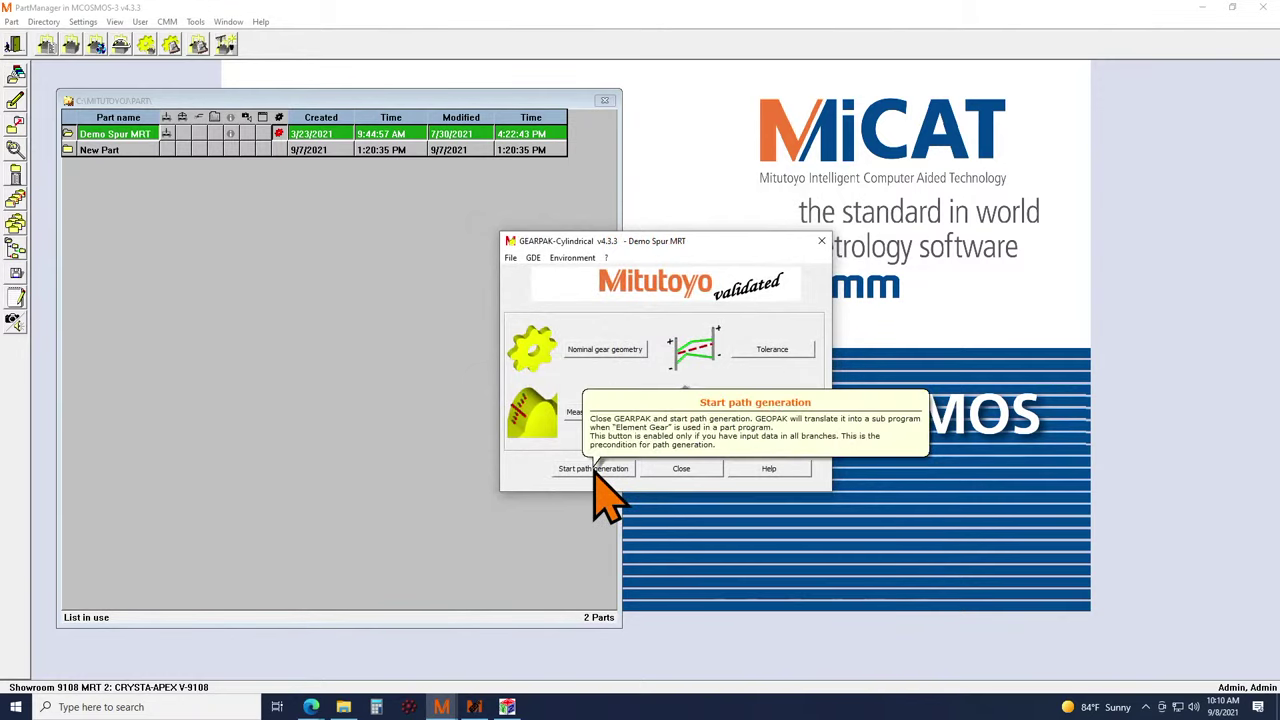
- Close GEARPAK, open the CNC program of Demo Spur MRT in the GEOPAK part program editor, and select its Gear (1) line
left_click(682, 470)
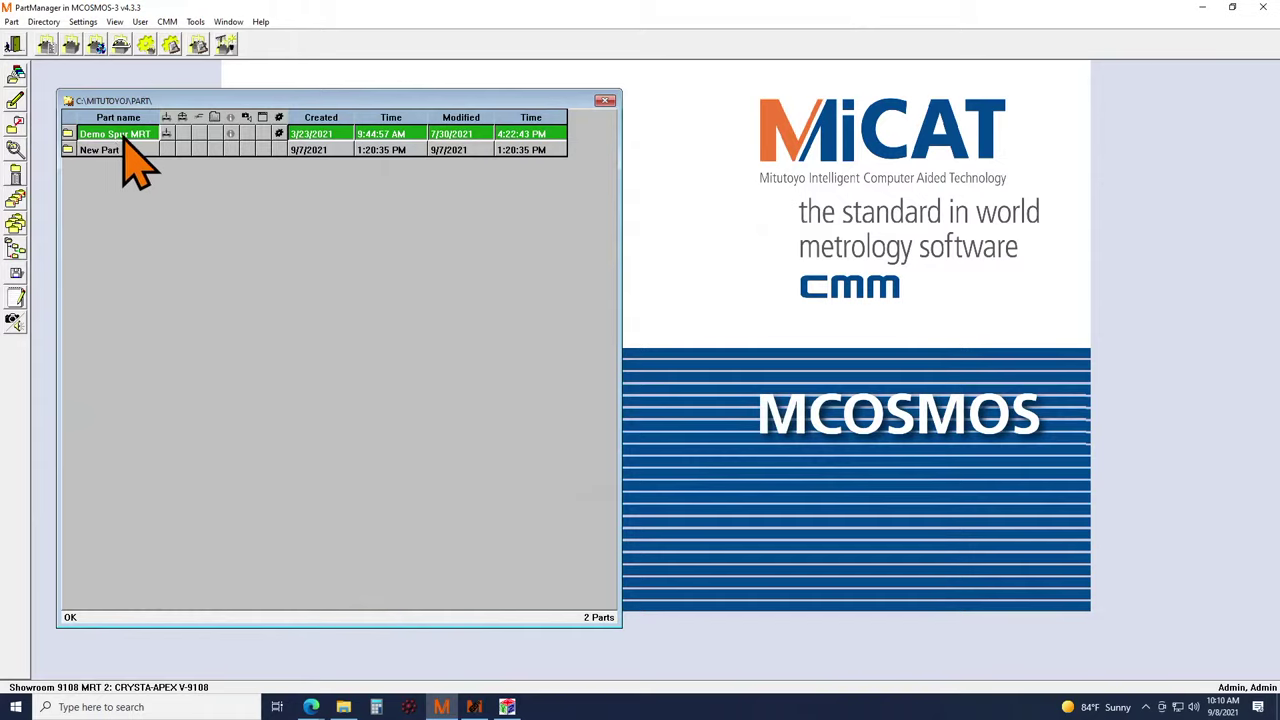
left_click(46, 45)
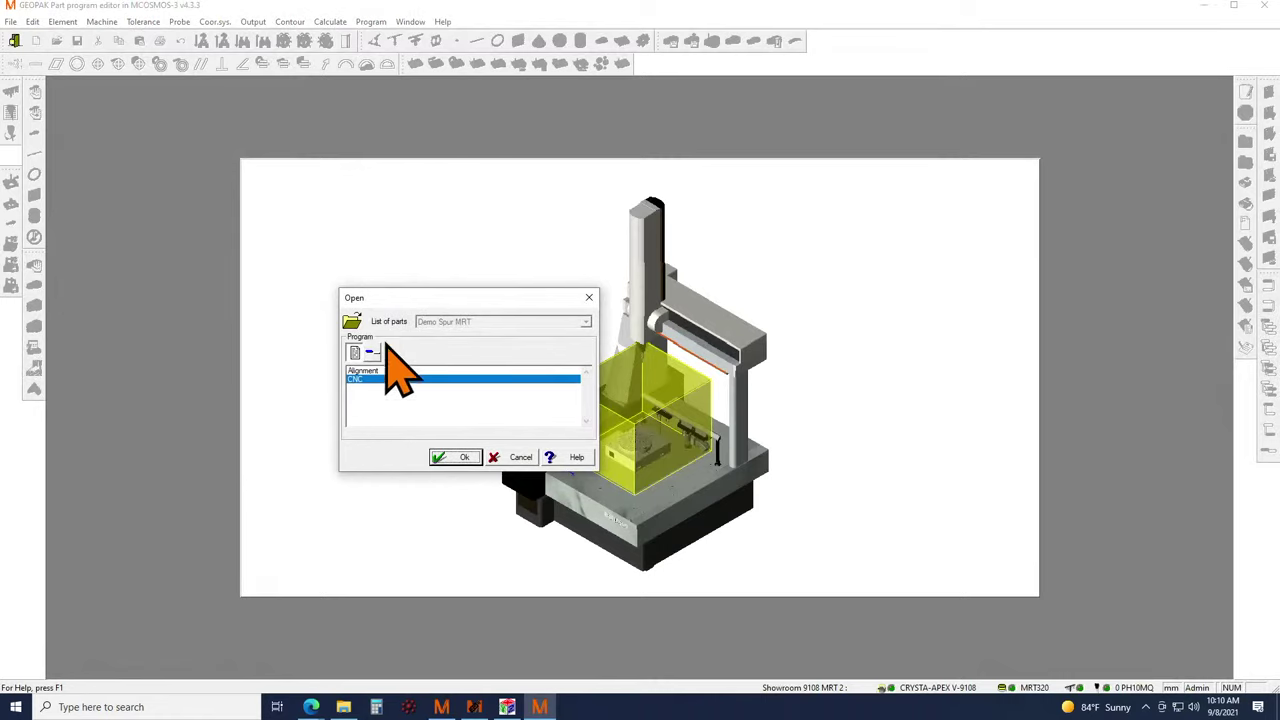
left_click(447, 457)
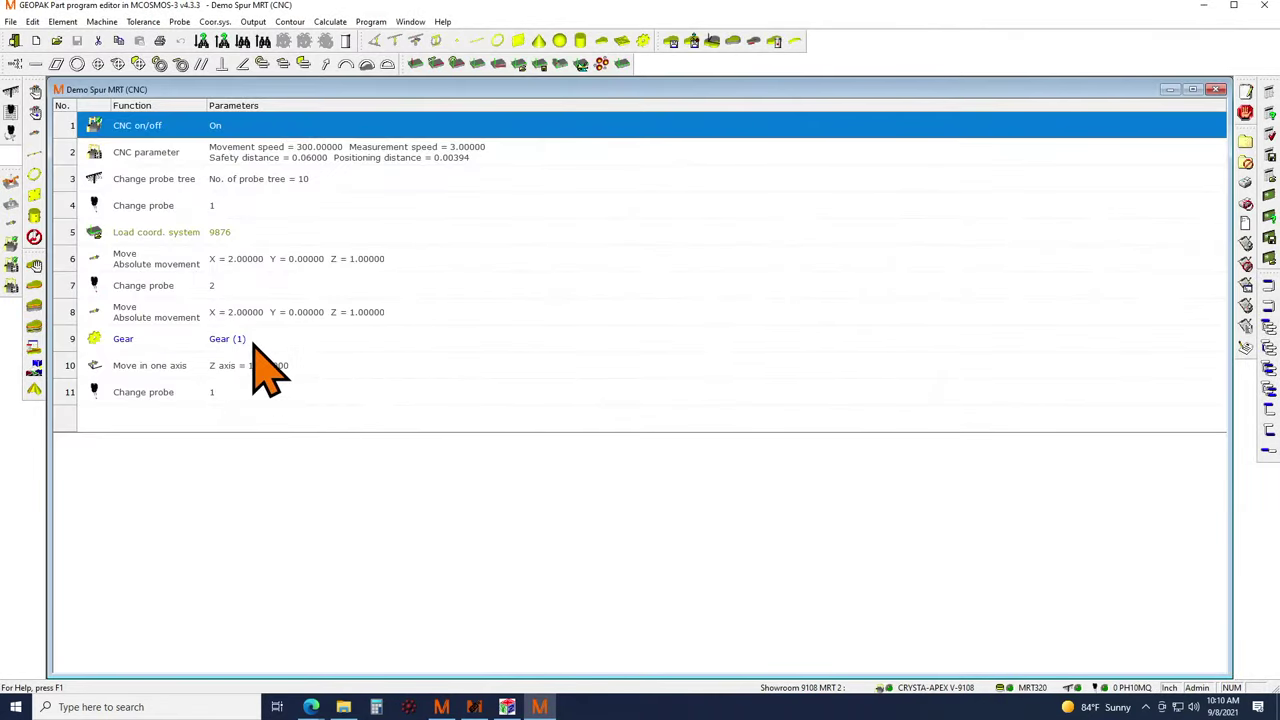
left_click(285, 342)
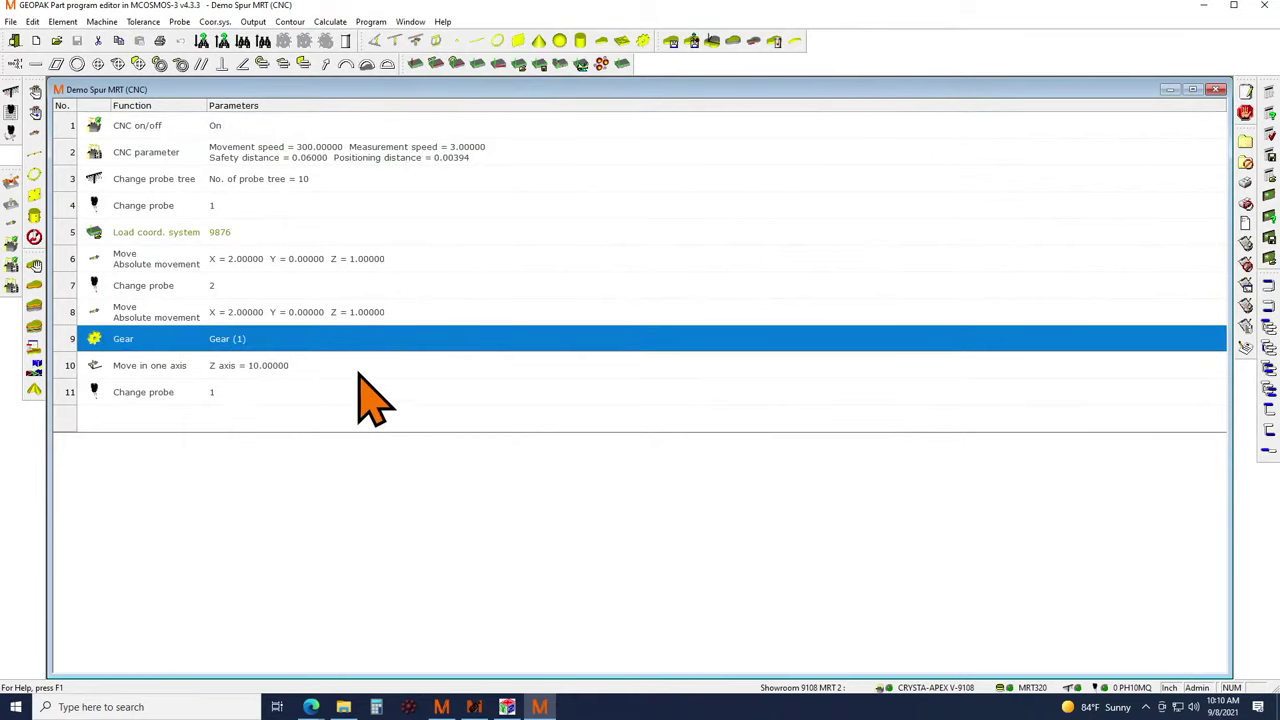